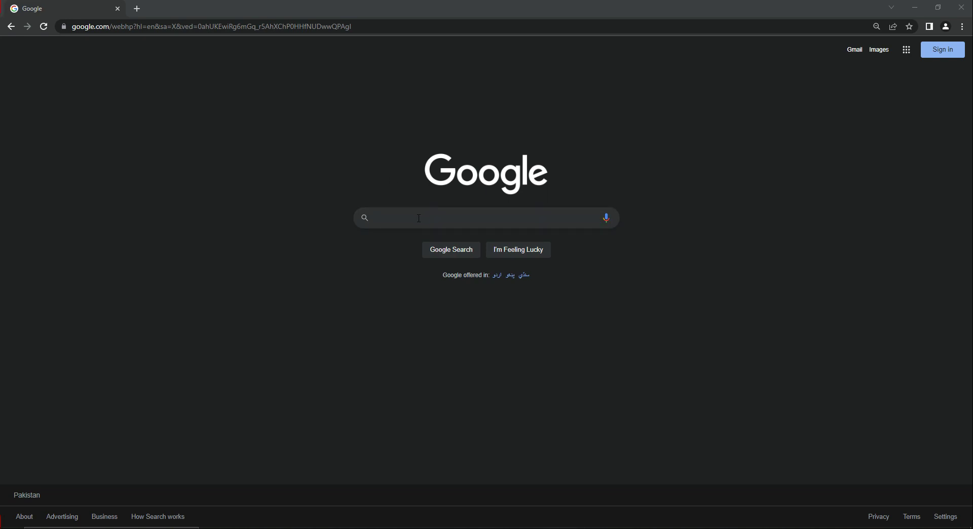
# - Search Google for "xampp server"
pyautogui.click(435, 216)
pyautogui.write('xampp')
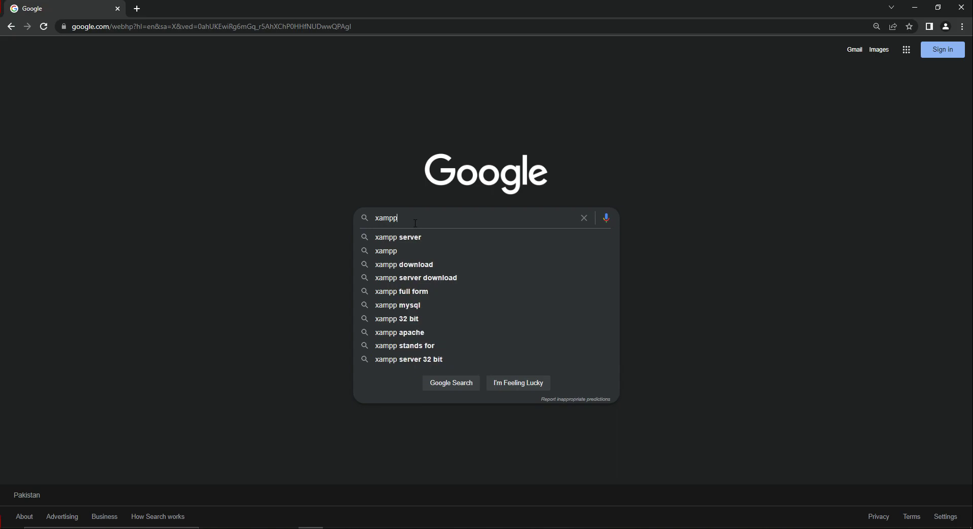
pyautogui.press('Down')
pyautogui.press('Return')
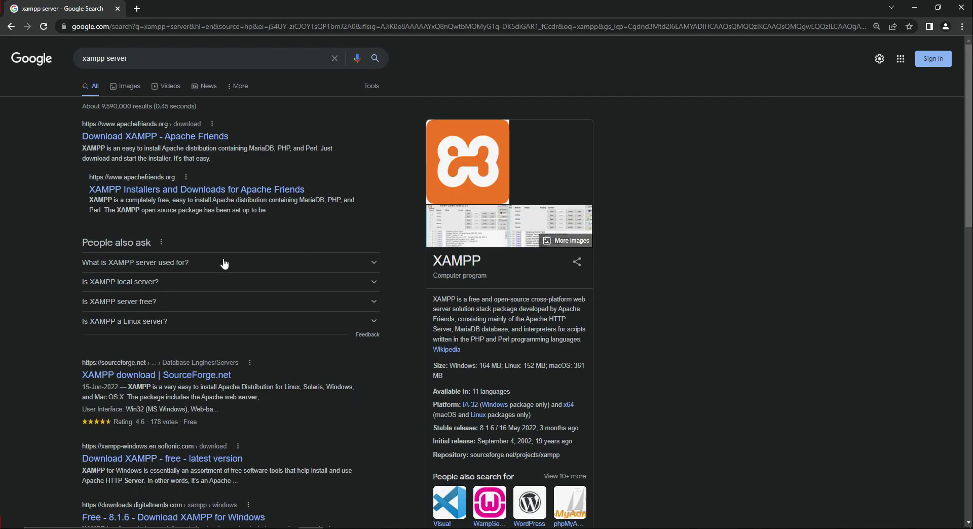
# - Read the related-question answers on what XAMPP server is used for, whether it is free and whether it is a local server
pyautogui.click(224, 264)
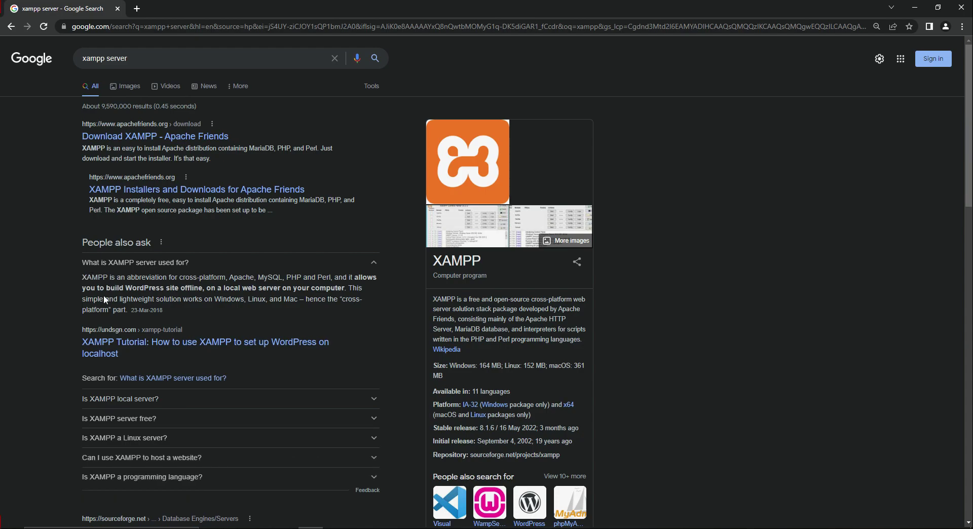
pyautogui.click(117, 424)
pyautogui.scroll(-1, 221, 457)
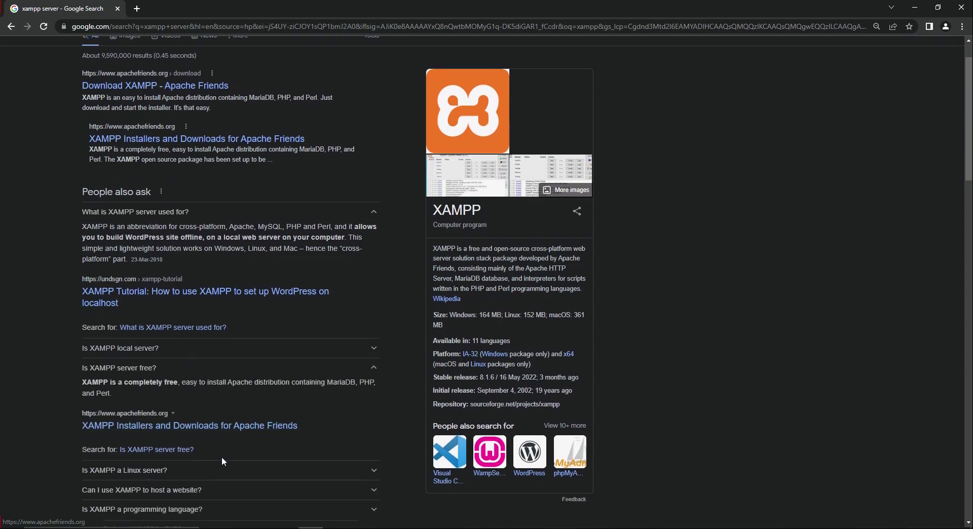
pyautogui.moveTo(92, 384); pyautogui.dragTo(374, 383)
pyautogui.click(252, 384)
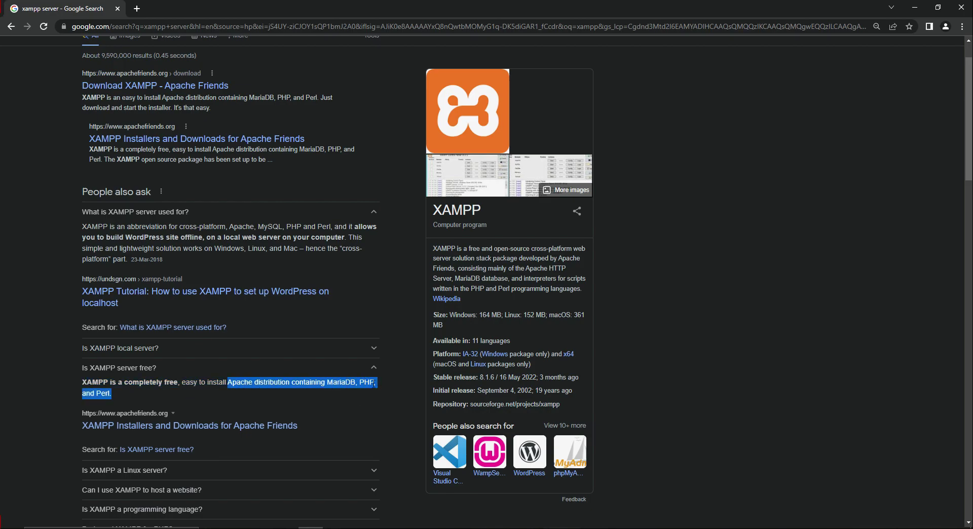
pyautogui.doubleClick(373, 383)
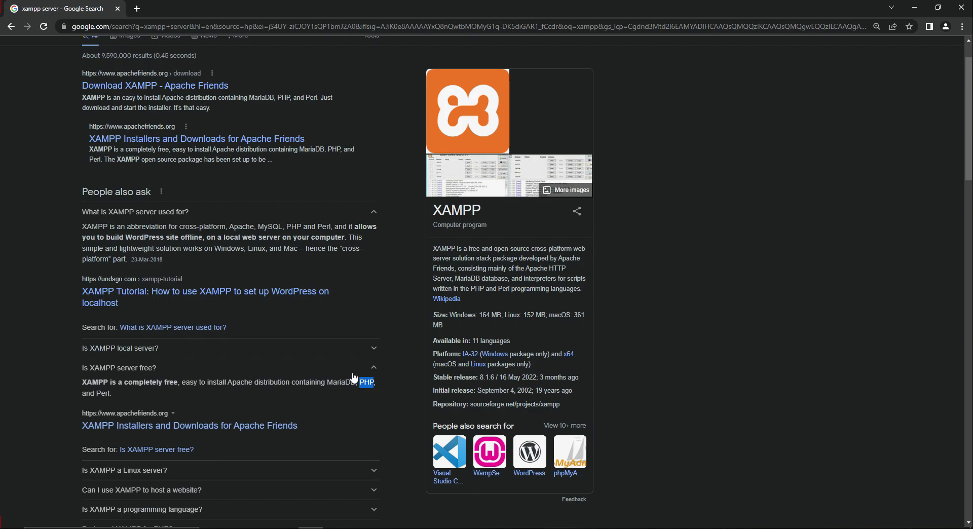
pyautogui.click(239, 353)
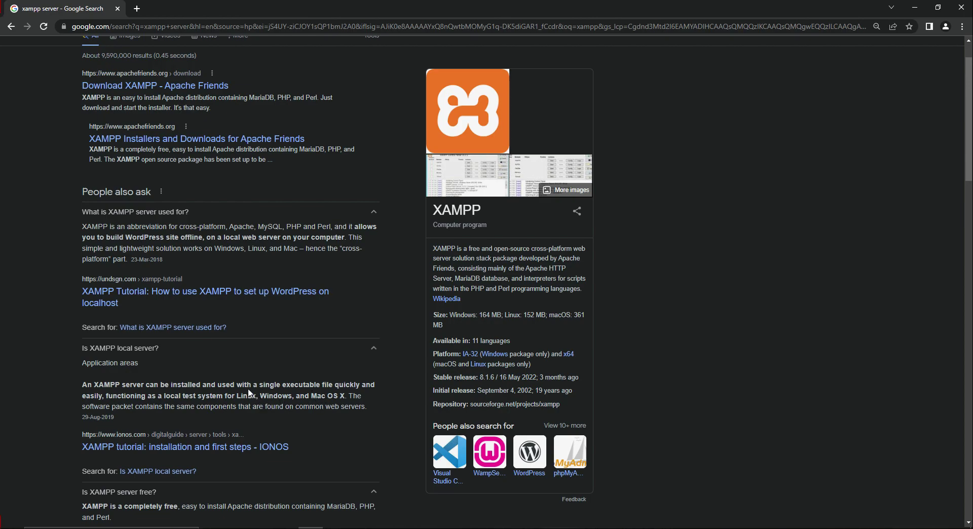
# - Open the "Download XAMPP - Apache Friends" search result and highlight its web address
pyautogui.scroll(1, 231, 391)
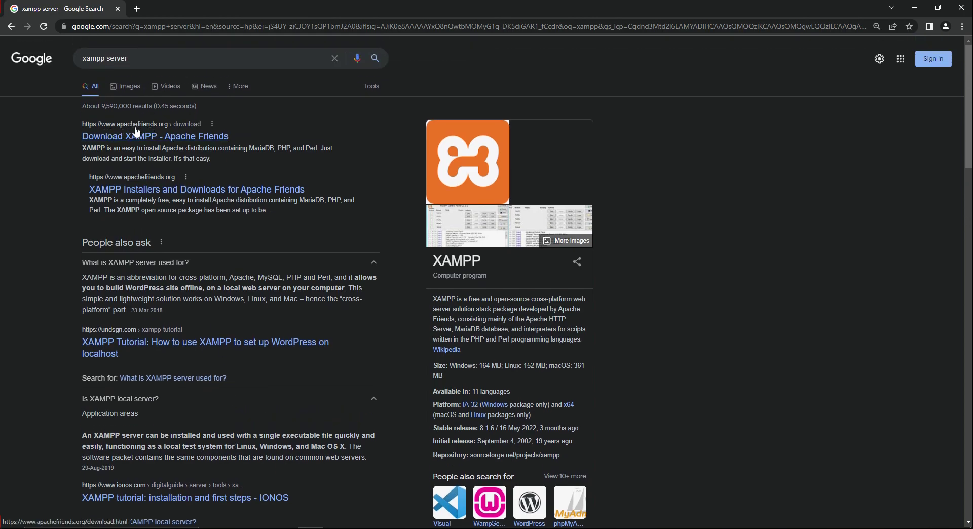
pyautogui.click(186, 144)
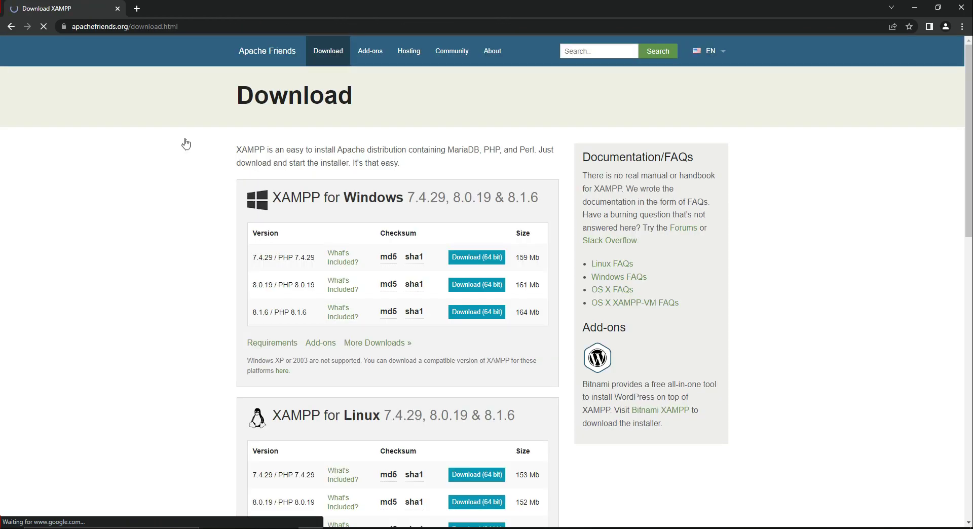
pyautogui.click(178, 27)
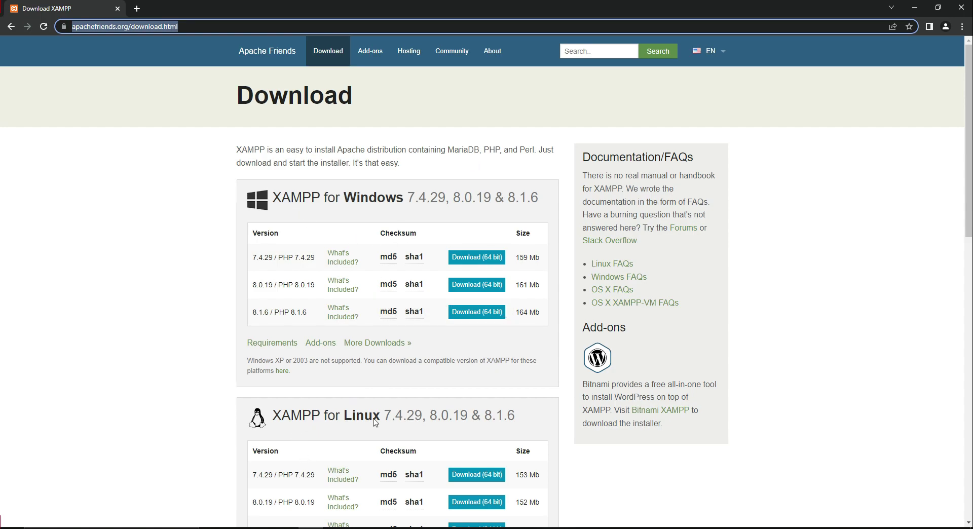
# - Review the Linux, OS X and Windows versions and download the 64-bit XAMPP 7.4.29 installer for Windows
pyautogui.scroll(-7, 355, 426)
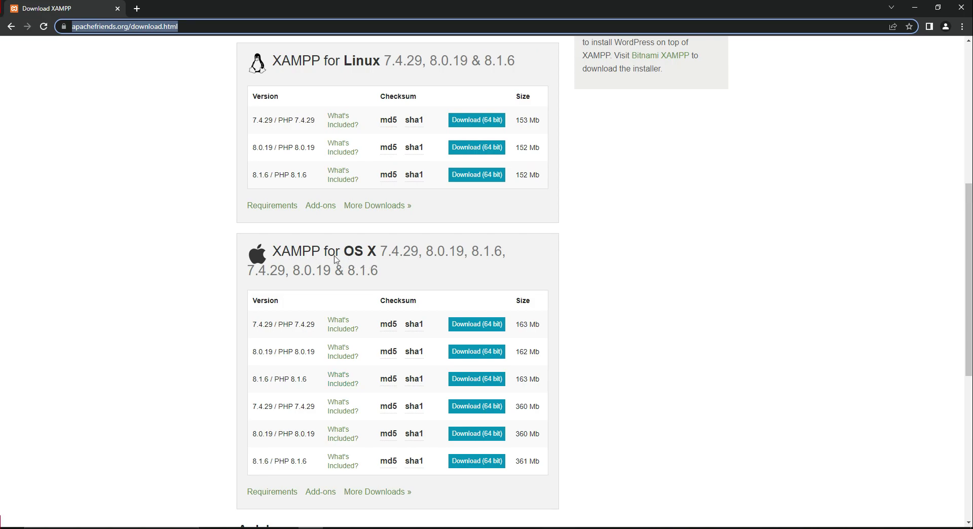
pyautogui.moveTo(381, 345)
pyautogui.scroll(4, 385, 324)
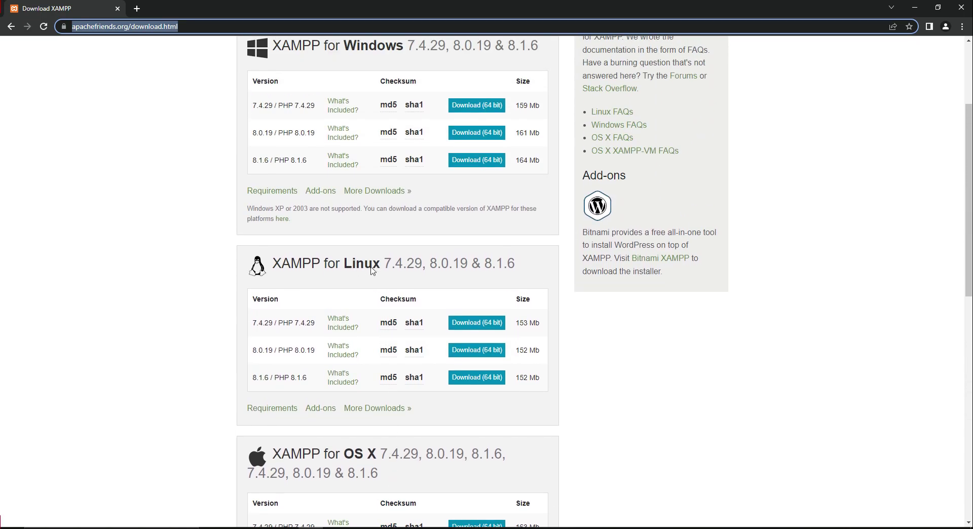
pyautogui.scroll(3, 470, 343)
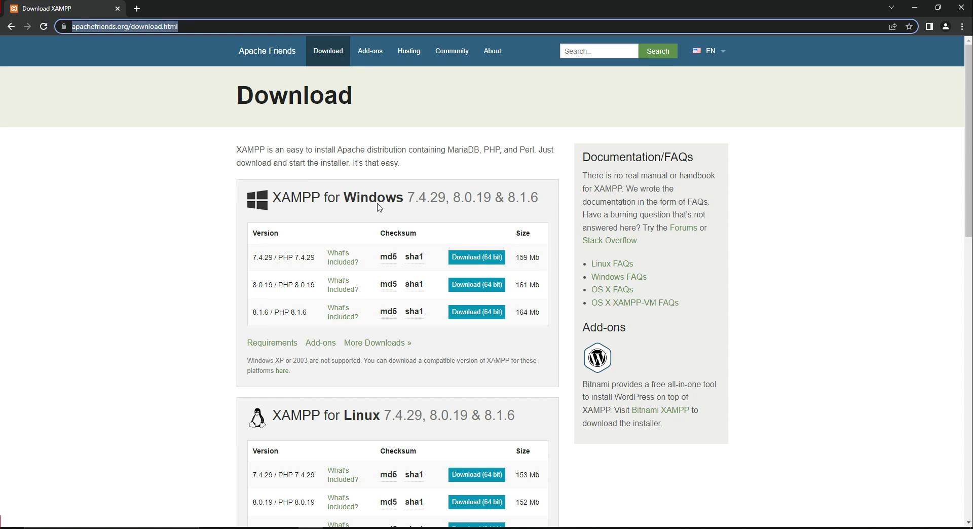
pyautogui.moveTo(412, 259)
pyautogui.click(482, 261)
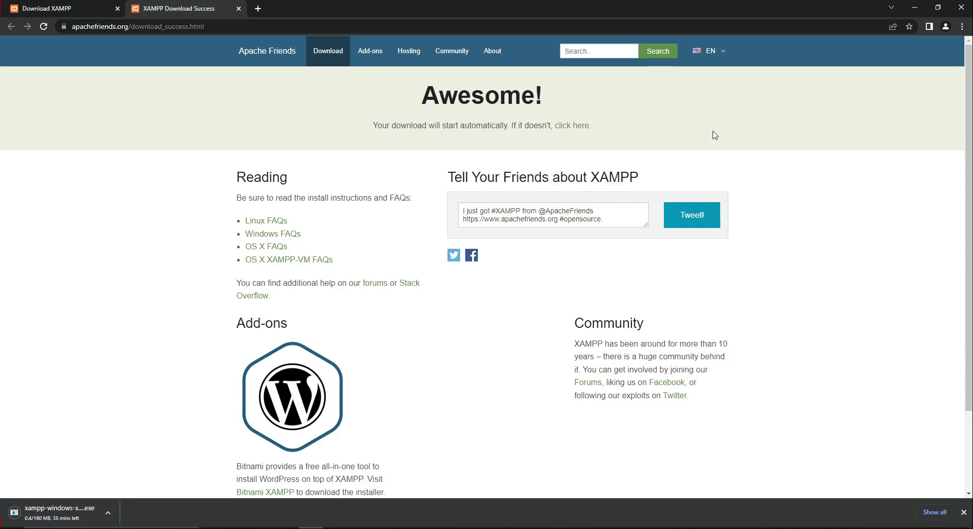
# - Show the downloaded XAMPP installer in its folder from the browser's download list and maximize the folder window
pyautogui.click(962, 27)
pyautogui.click(875, 94)
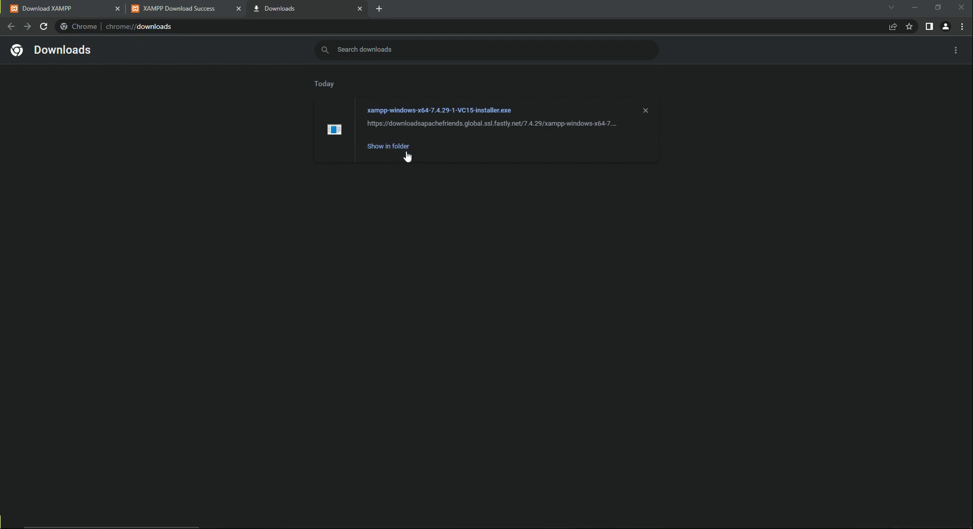
pyautogui.click(384, 149)
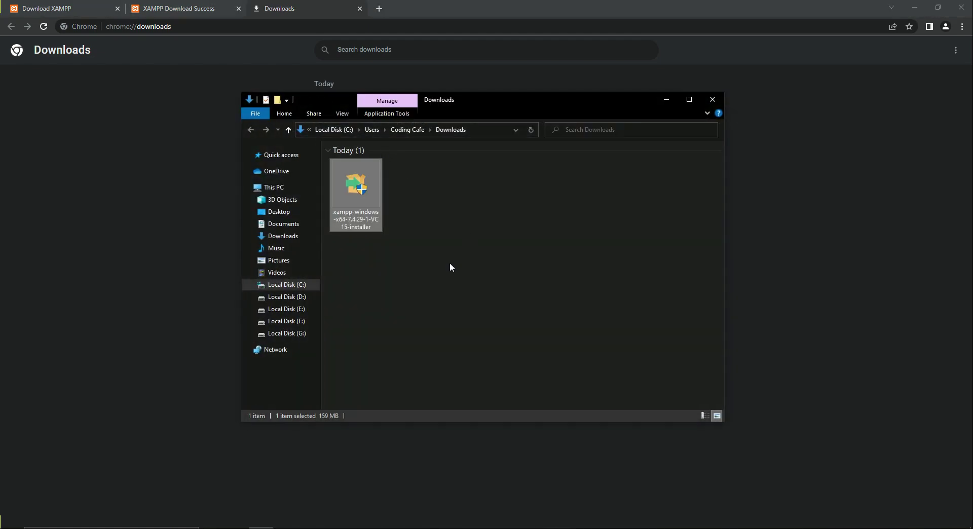
pyautogui.click(689, 100)
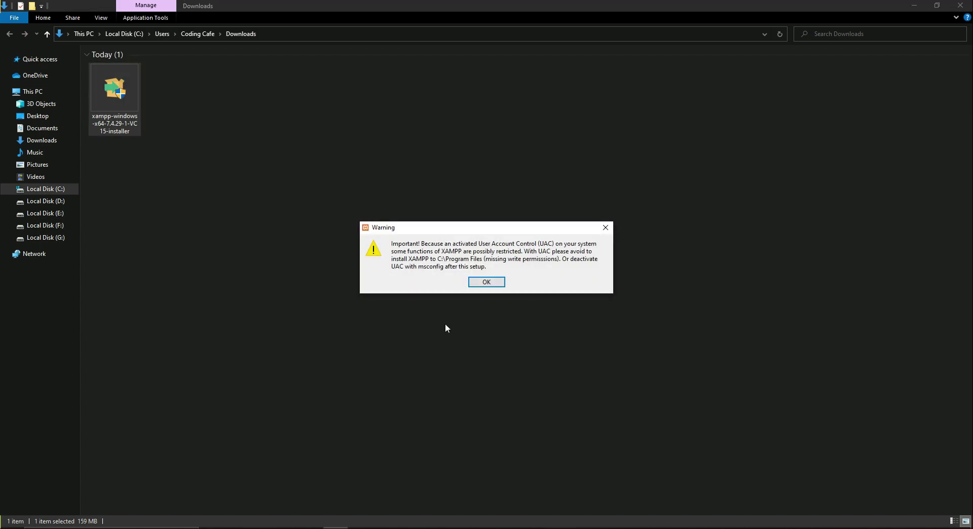
# - Acknowledge the UAC warning, go through the XAMPP setup keeping the folder C:\xampp and English as language, and start the installation
pyautogui.click(486, 283)
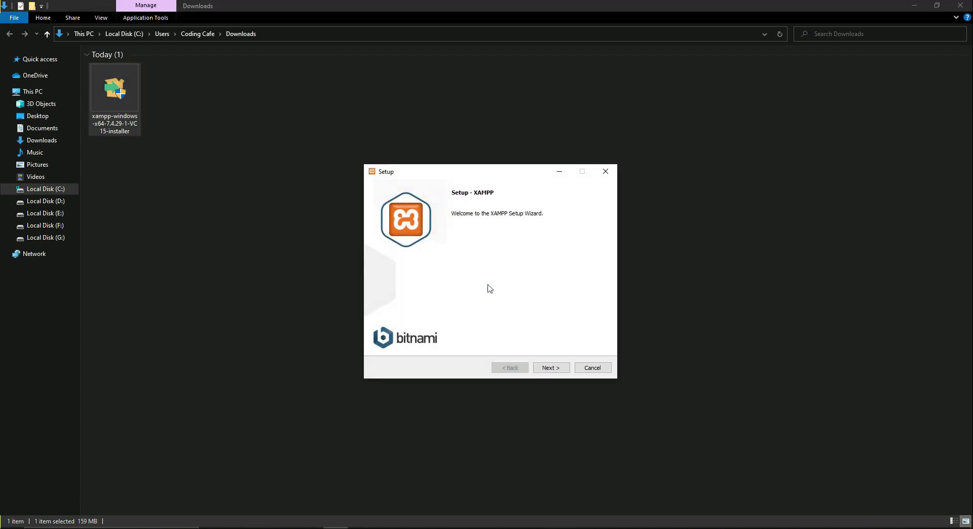
pyautogui.click(551, 367)
pyautogui.click(556, 371)
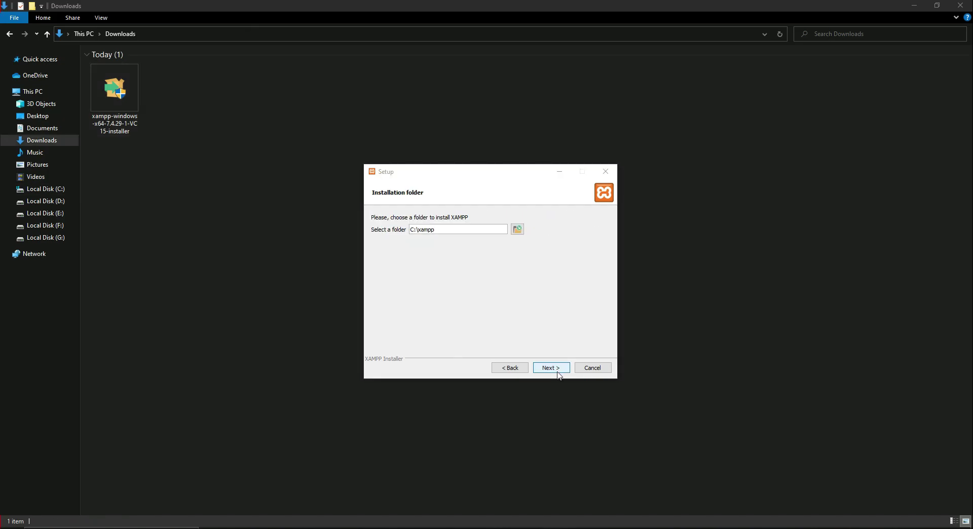
pyautogui.click(557, 374)
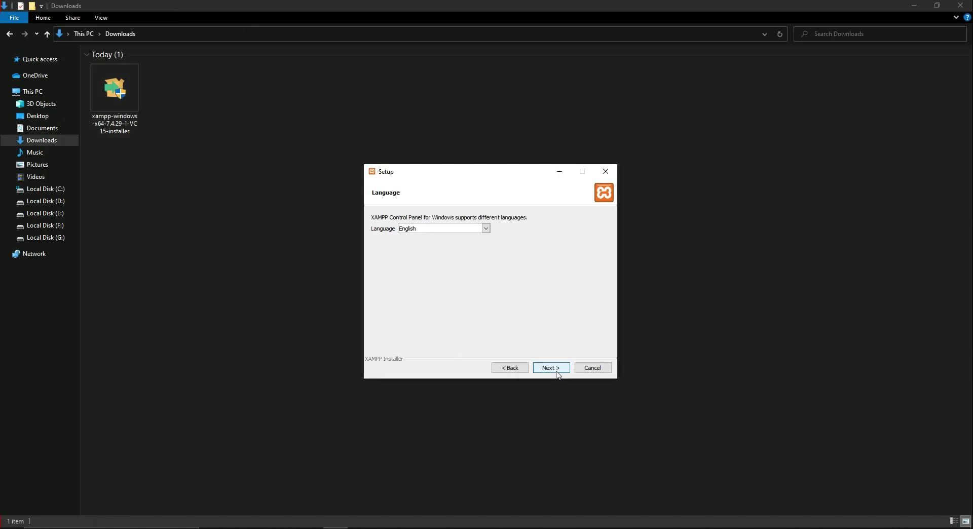
pyautogui.click(557, 374)
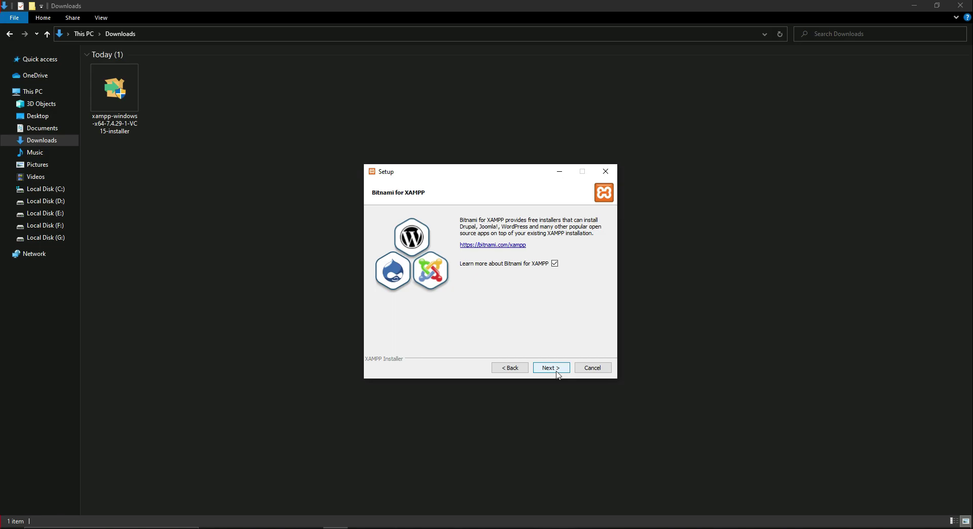
pyautogui.click(557, 374)
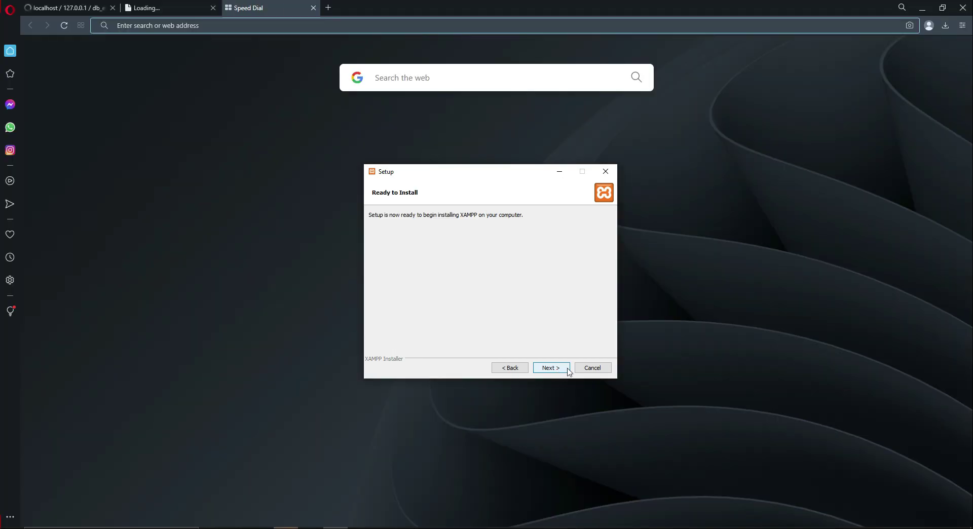
pyautogui.click(558, 374)
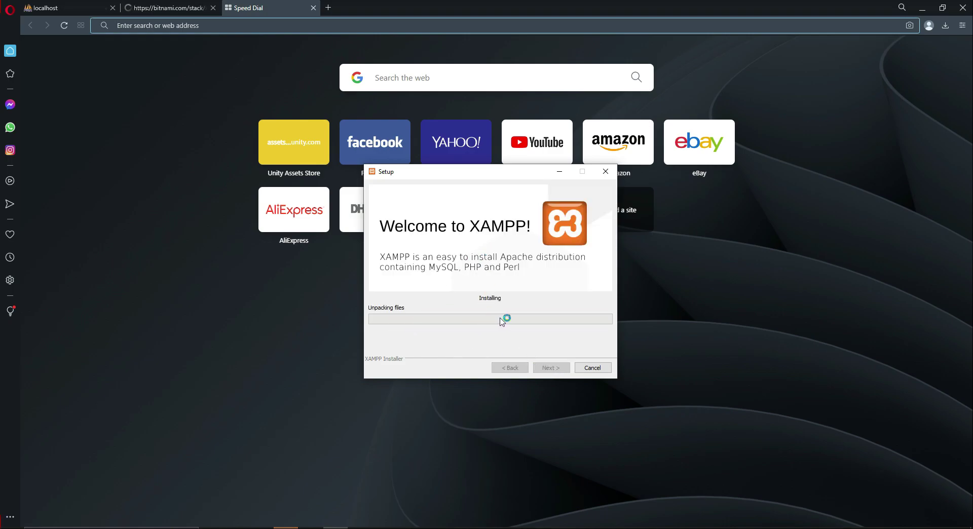
# - Close the three open Opera tabs behind the XAMPP setup window
pyautogui.click(113, 7)
pyautogui.click(112, 7)
pyautogui.click(112, 7)
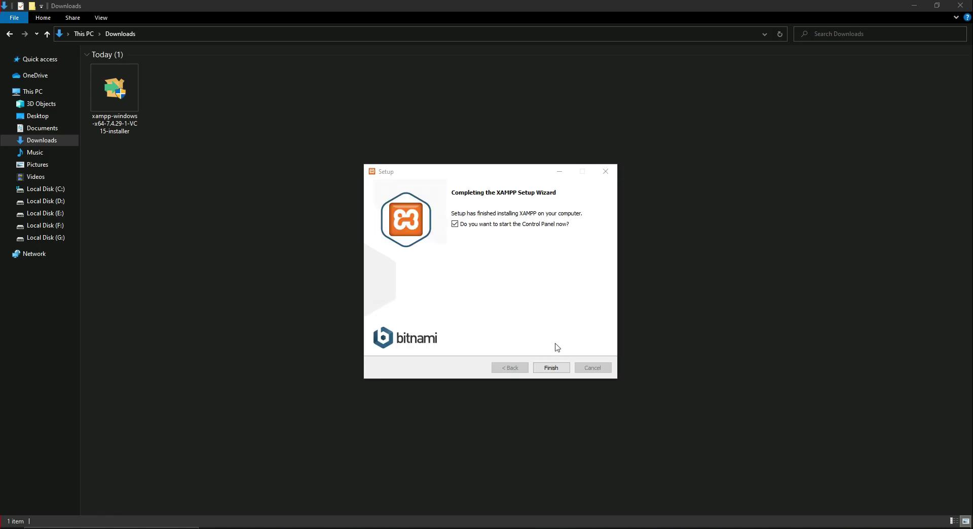
# - Finish the XAMPP setup with the option to start the Control Panel turned off
pyautogui.click(458, 226)
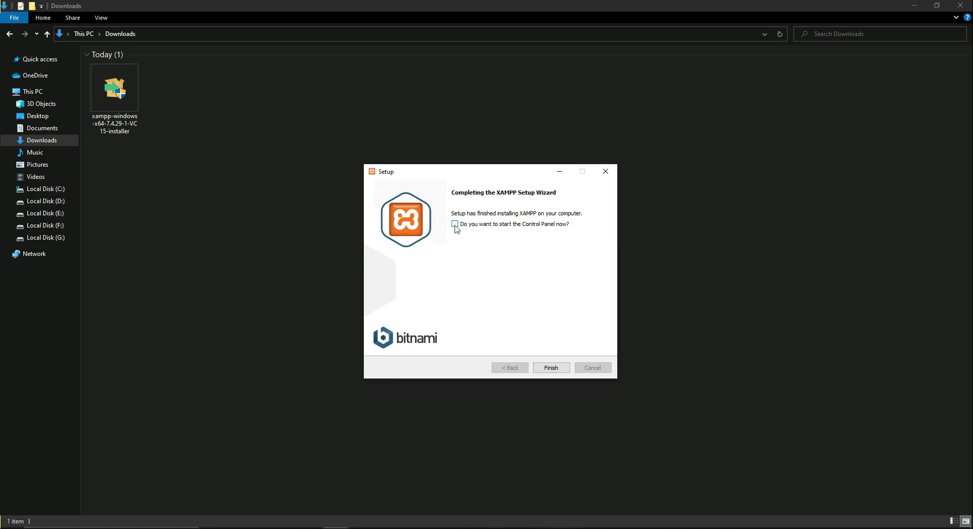
pyautogui.click(547, 369)
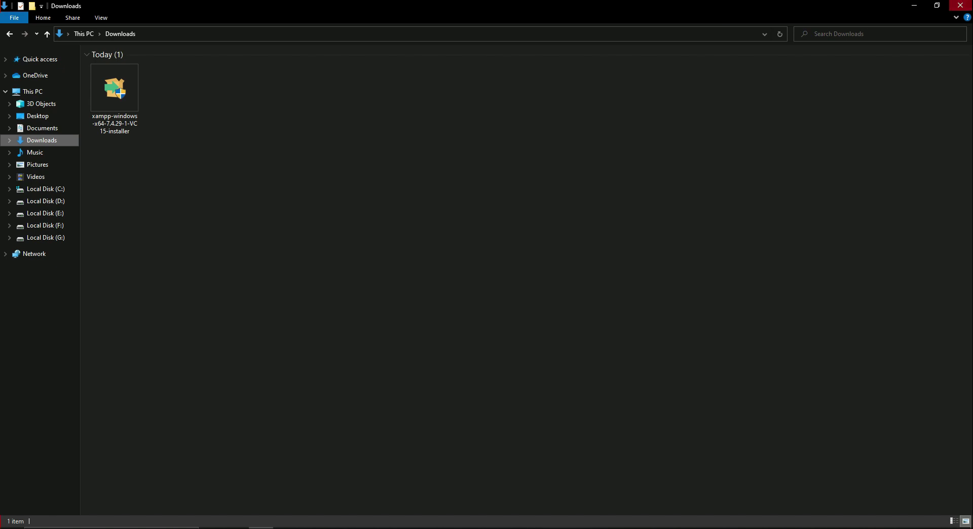
# - Switch to Chrome and close its XAMPP download, download success and Downloads tabs
pyautogui.hotkey('alt', 'Tab')
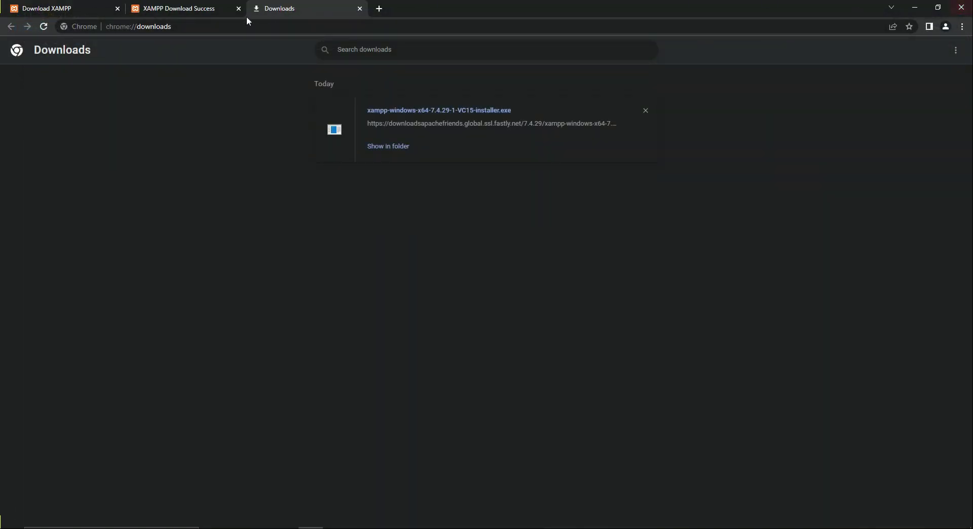
pyautogui.click(118, 8)
pyautogui.click(118, 9)
pyautogui.click(118, 9)
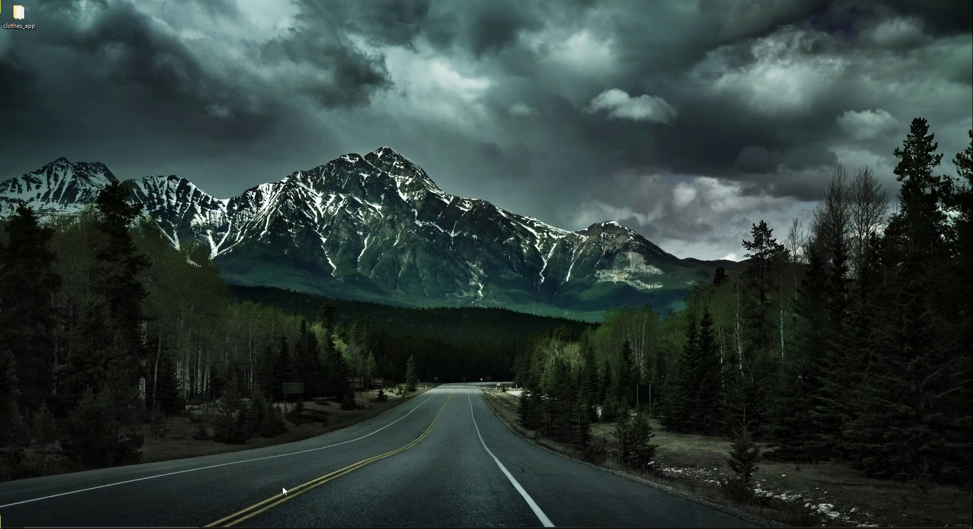
# - Open the xampp installation folder on Local Disk (C:) in File Explorer to examine its contents
pyautogui.press('super+e')
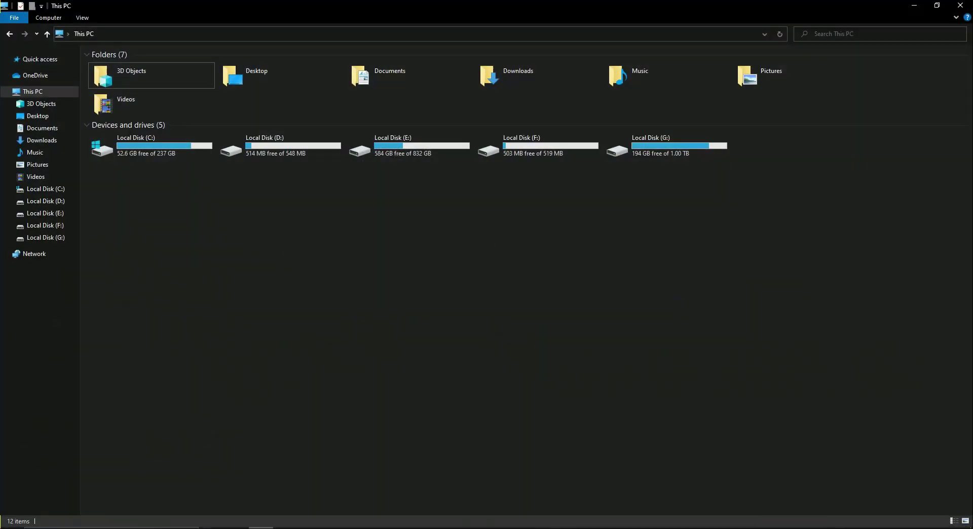
pyautogui.click(57, 92)
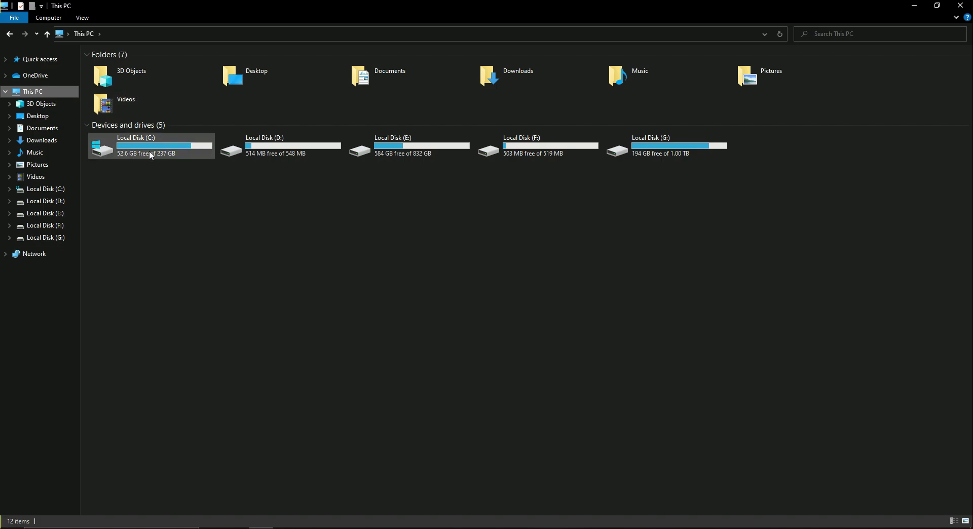
pyautogui.doubleClick(134, 146)
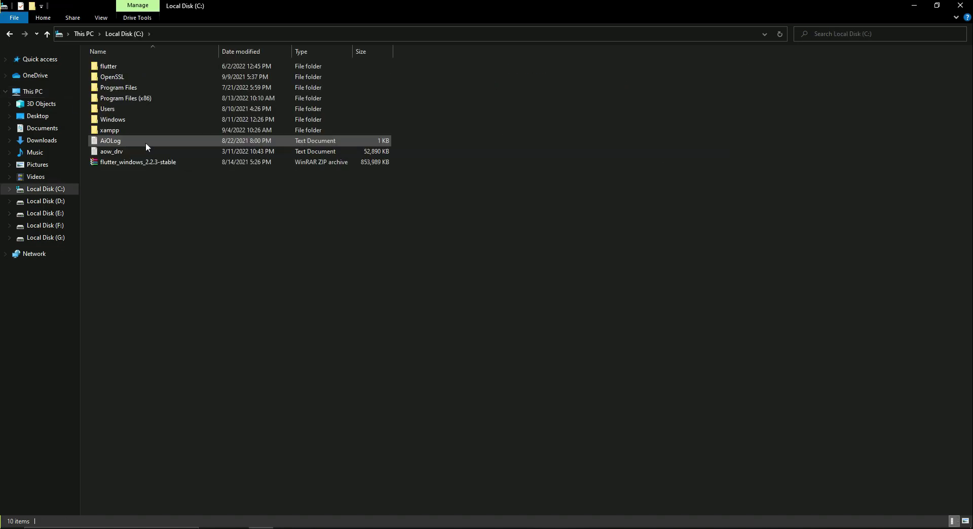
pyautogui.doubleClick(110, 131)
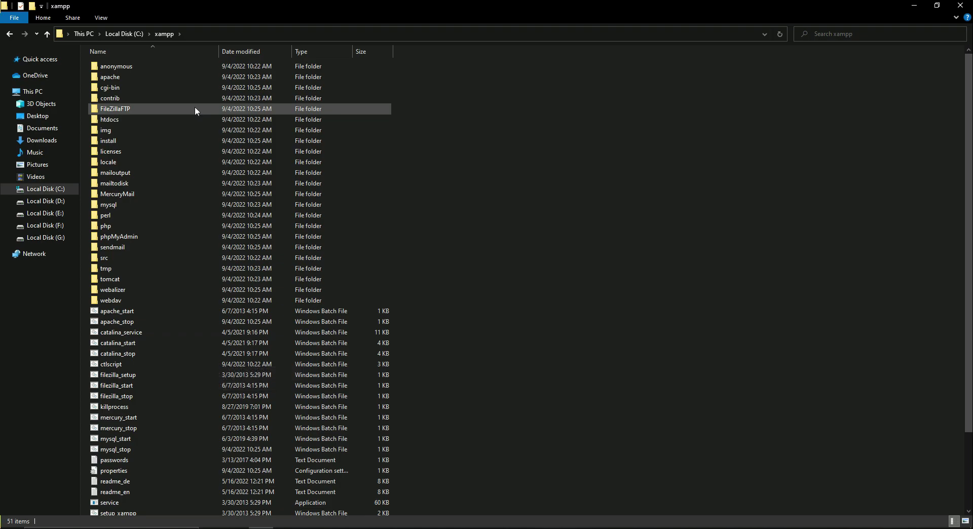
# - Show the desktop, search Windows for "xampp Control Panel" and open the XAMPP Control Panel app
pyautogui.press('super+d')
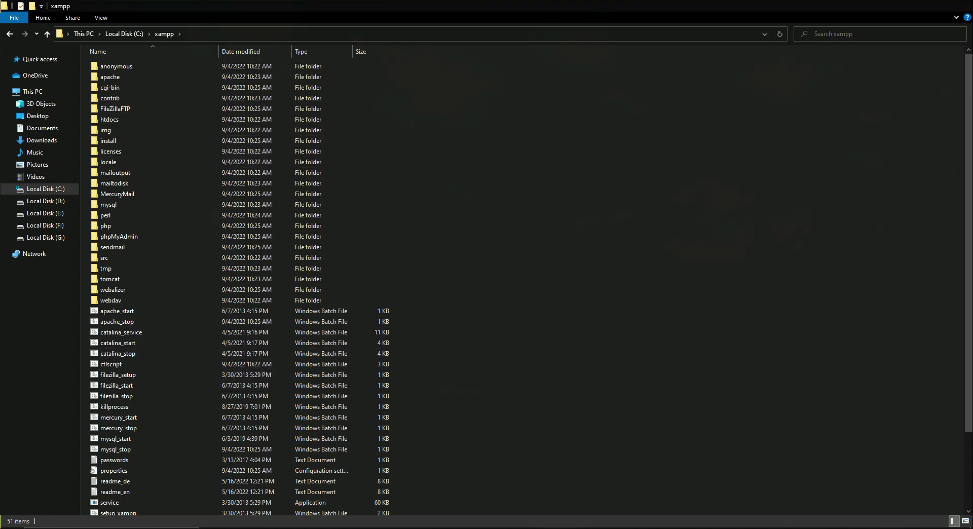
pyautogui.press('super')
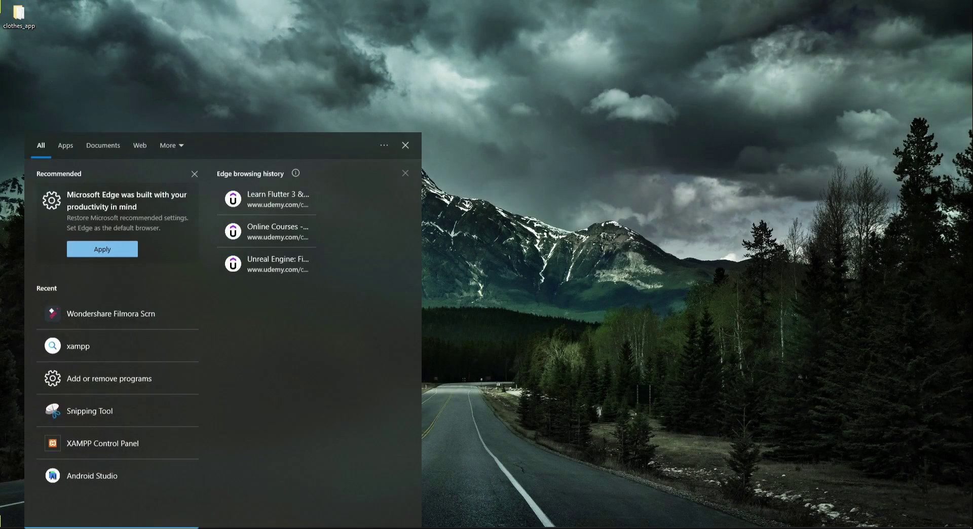
pyautogui.write('c')
pyautogui.press('BackSpace')
pyautogui.write('xampp')
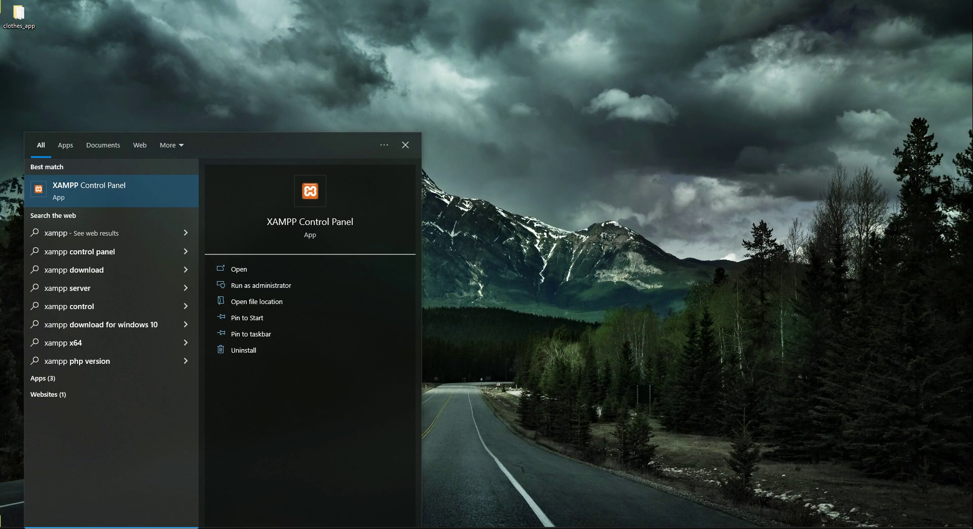
pyautogui.write(' Control')
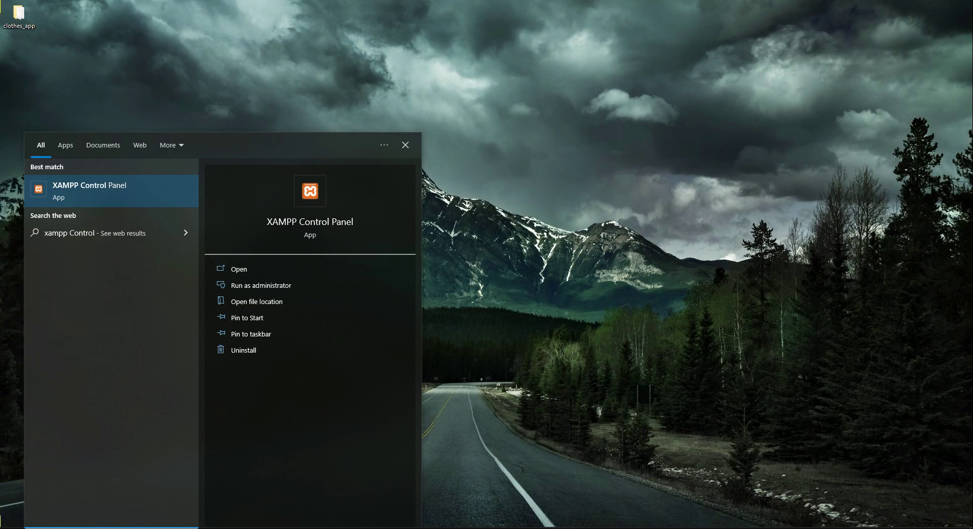
pyautogui.write(' Panel')
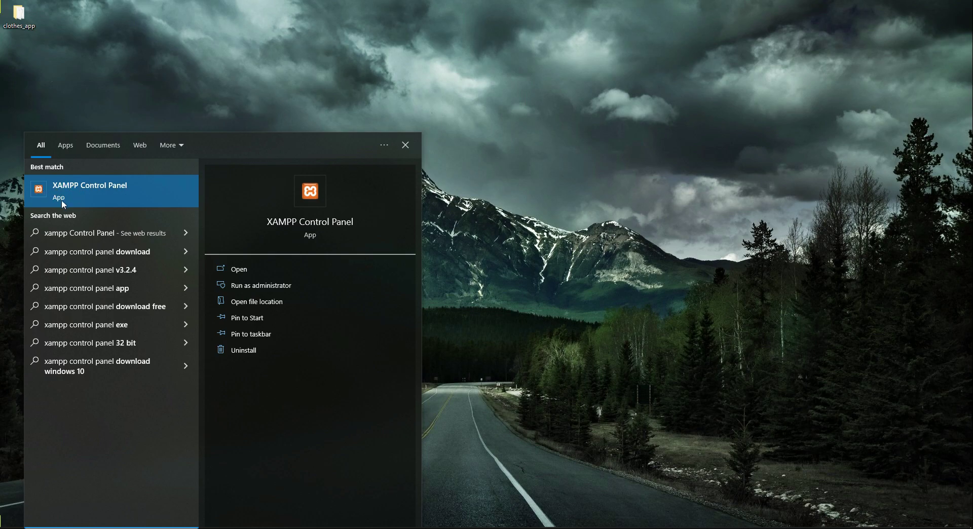
pyautogui.click(98, 189)
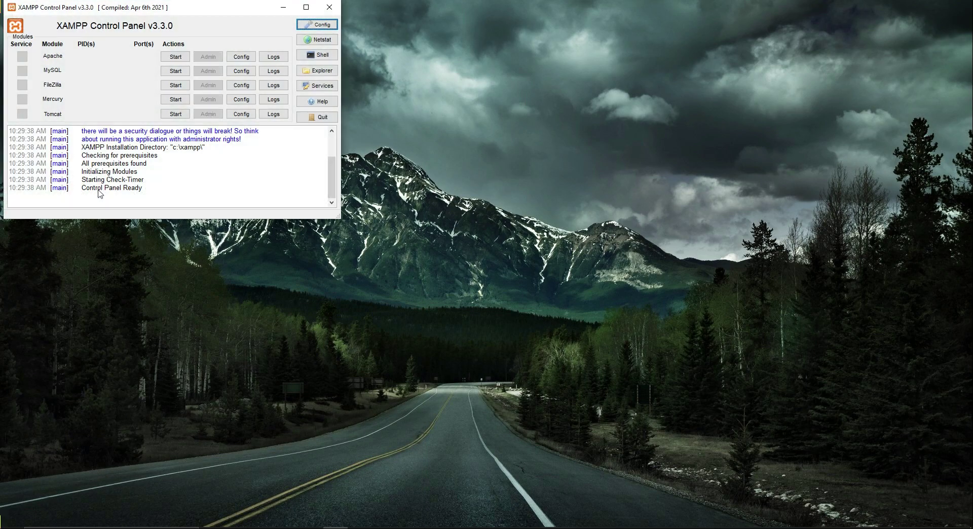
# - Move the XAMPP Control Panel window to the middle of the desktop and start the Apache and MySQL modules
pyautogui.moveTo(144, 8); pyautogui.dragTo(405, 140)
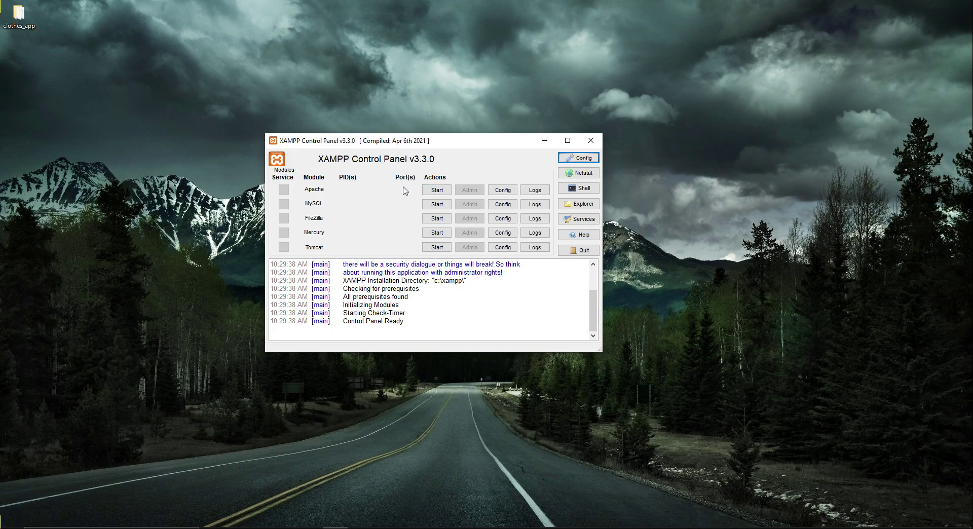
pyautogui.click(436, 190)
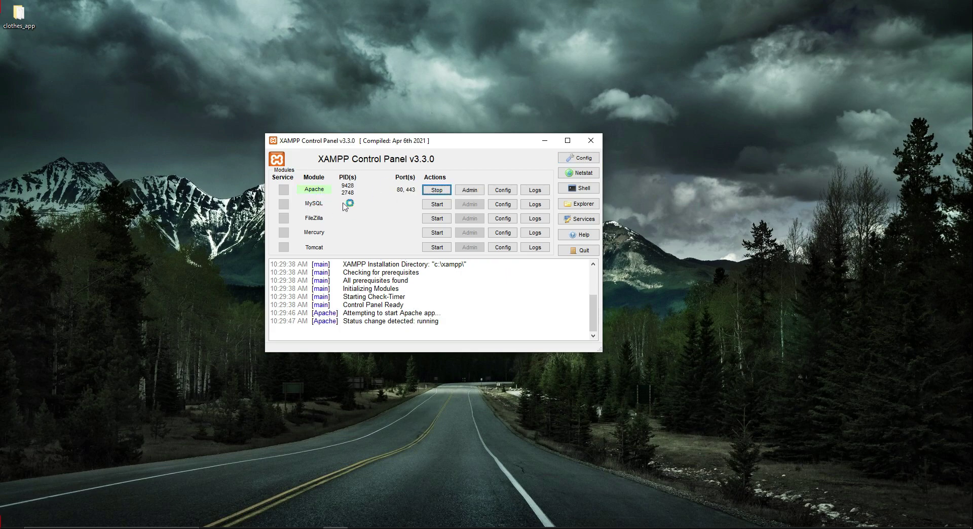
pyautogui.click(437, 204)
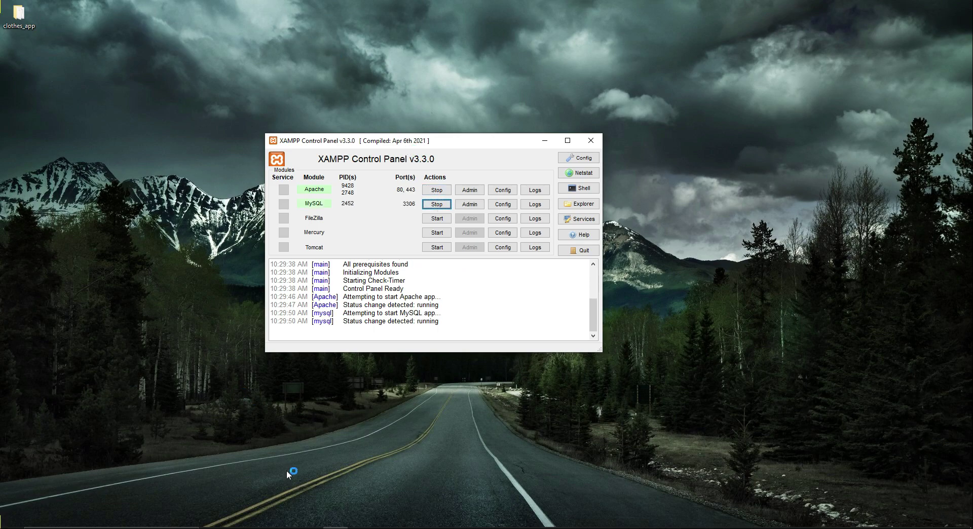
# - Switch to Chrome and load localhost/phpmyadmin
pyautogui.click(287, 527)
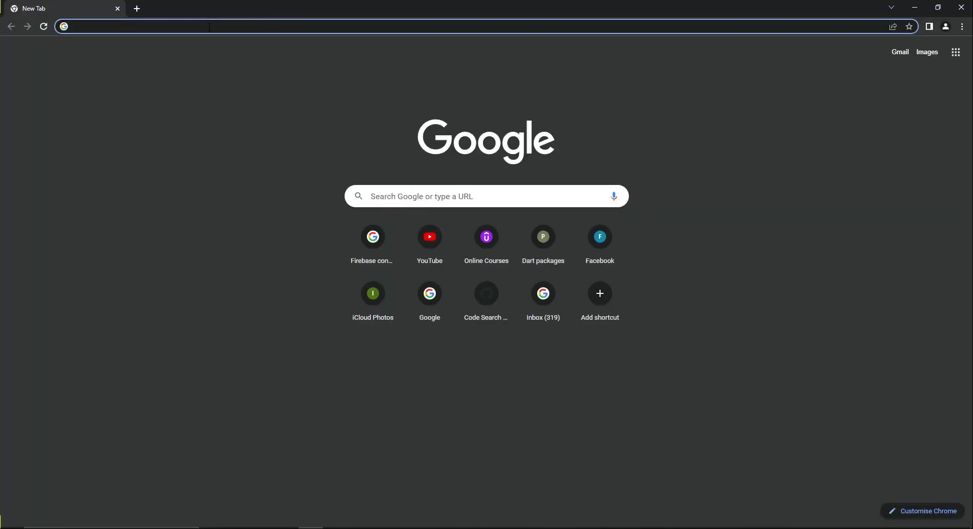
pyautogui.write('local')
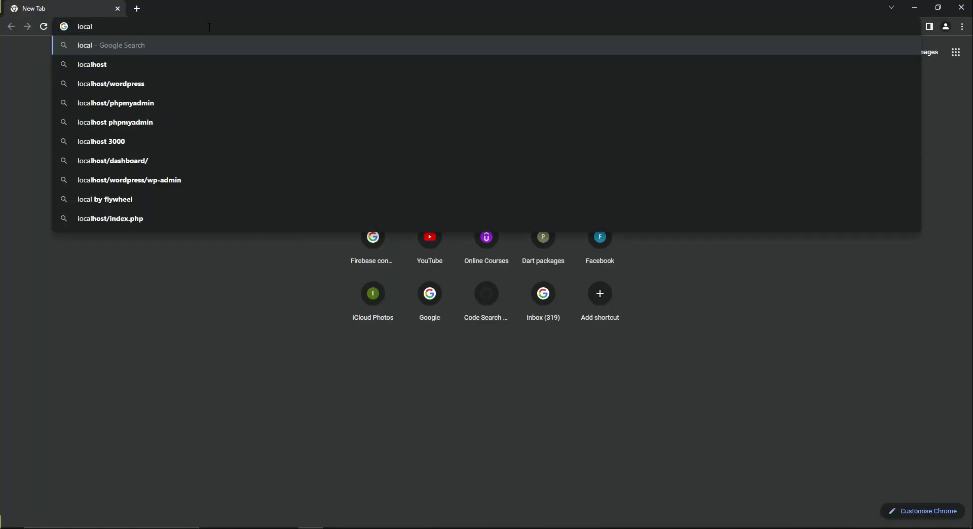
pyautogui.write('host')
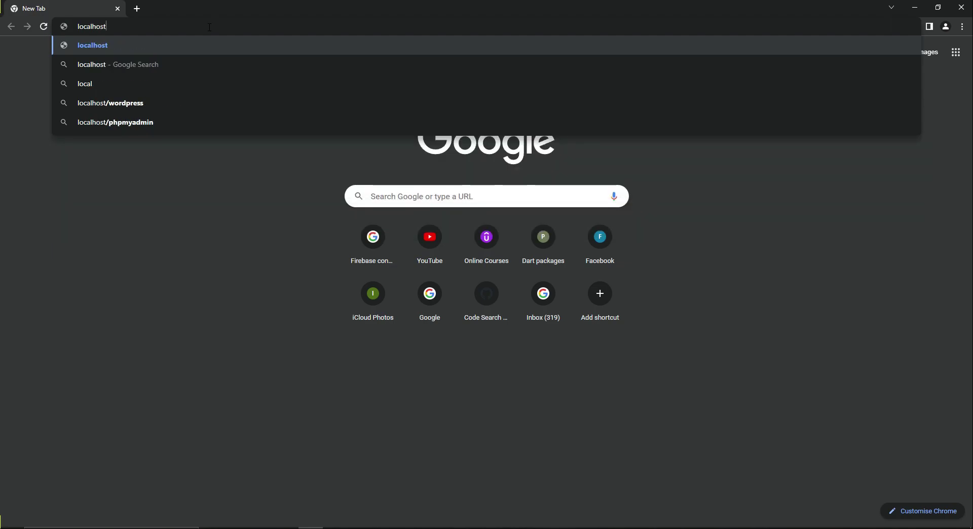
pyautogui.write('/phpmya')
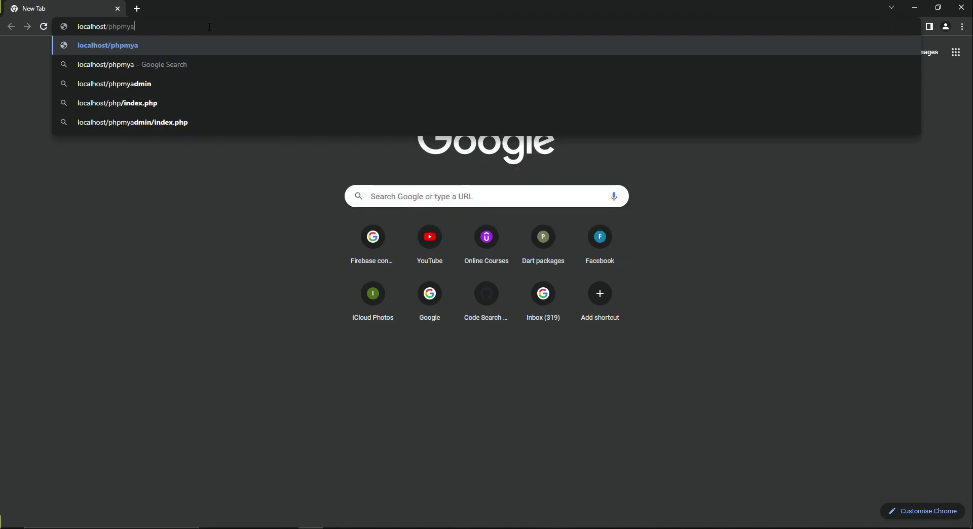
pyautogui.write('dmin')
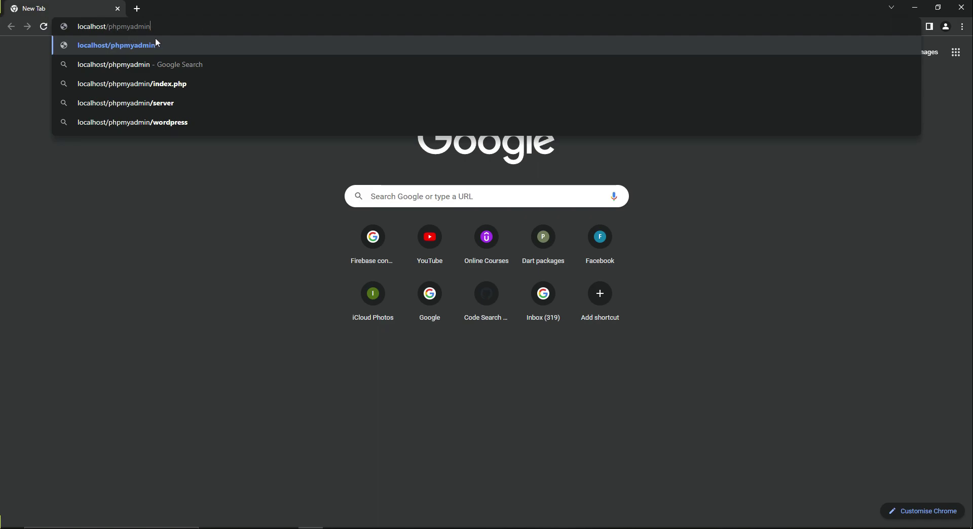
pyautogui.click(221, 46)
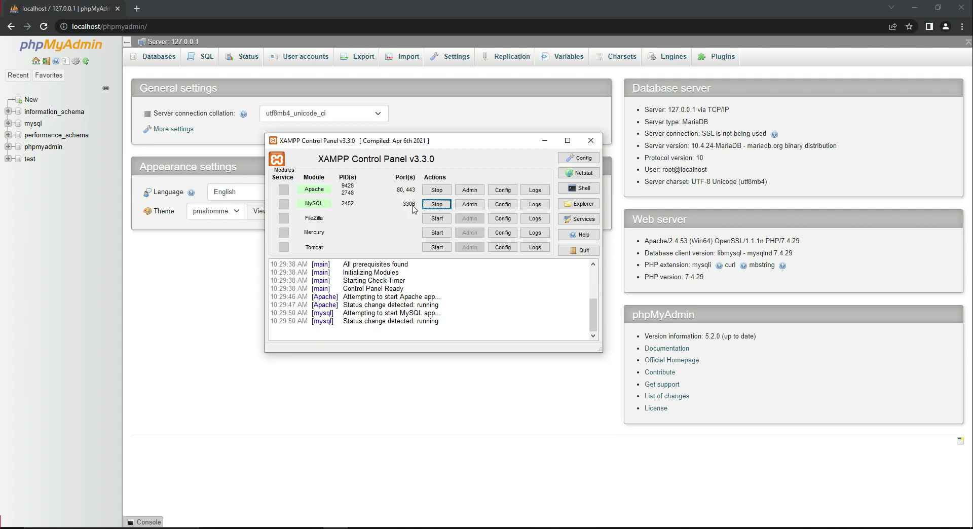
# - Stop the Apache and MySQL modules, minimize the XAMPP Control Panel and reload localhost/phpmyadmin in Chrome
pyautogui.click(437, 189)
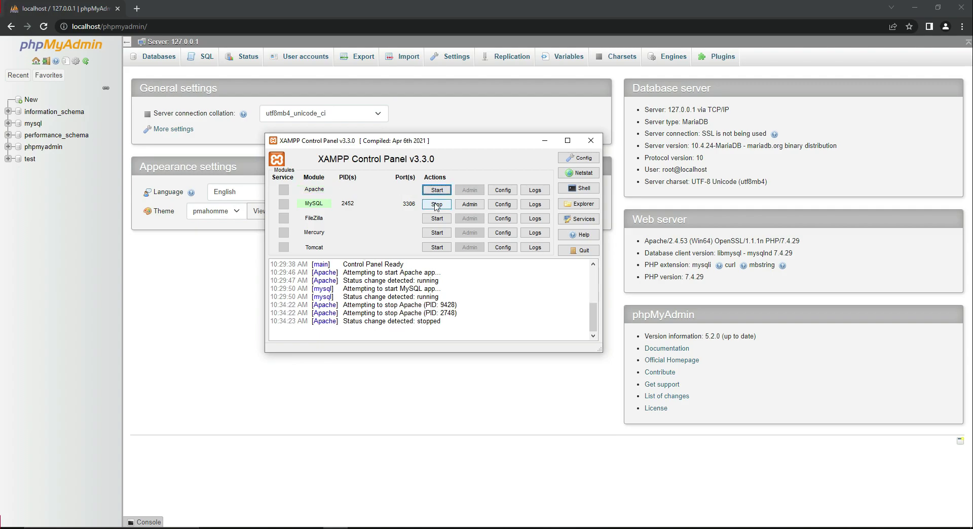
pyautogui.click(435, 204)
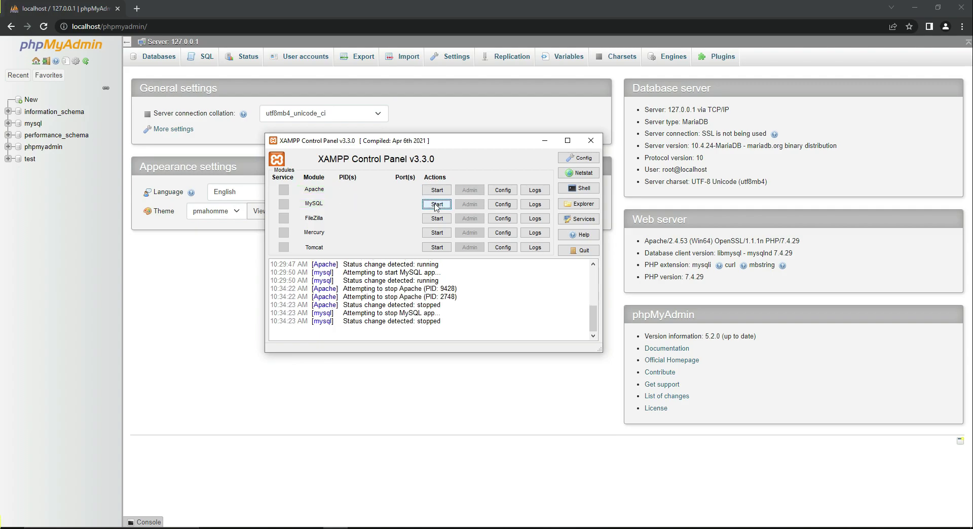
pyautogui.click(545, 141)
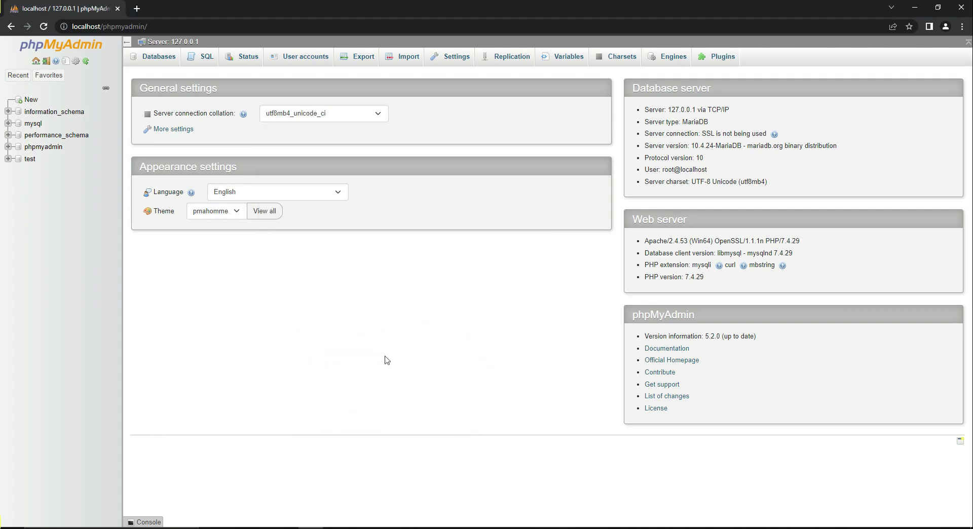
pyautogui.click(214, 28)
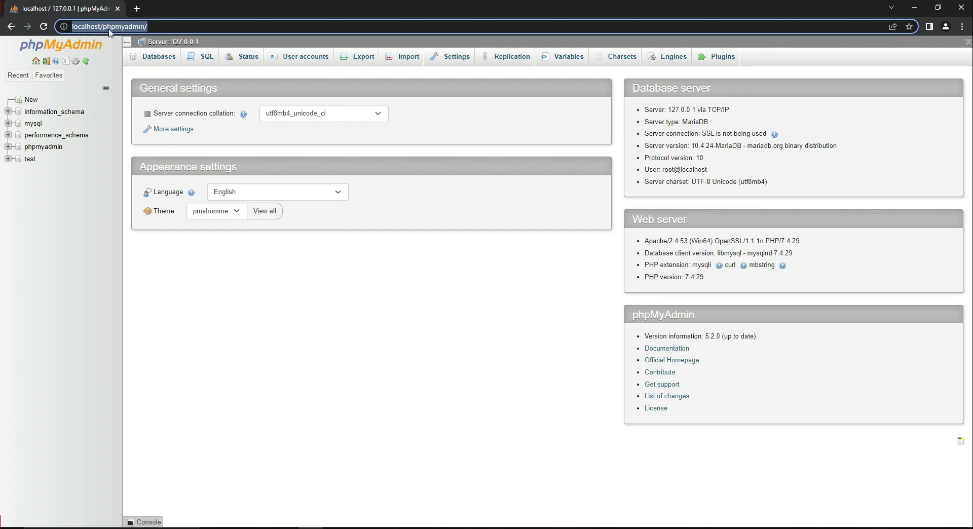
pyautogui.press('Return')
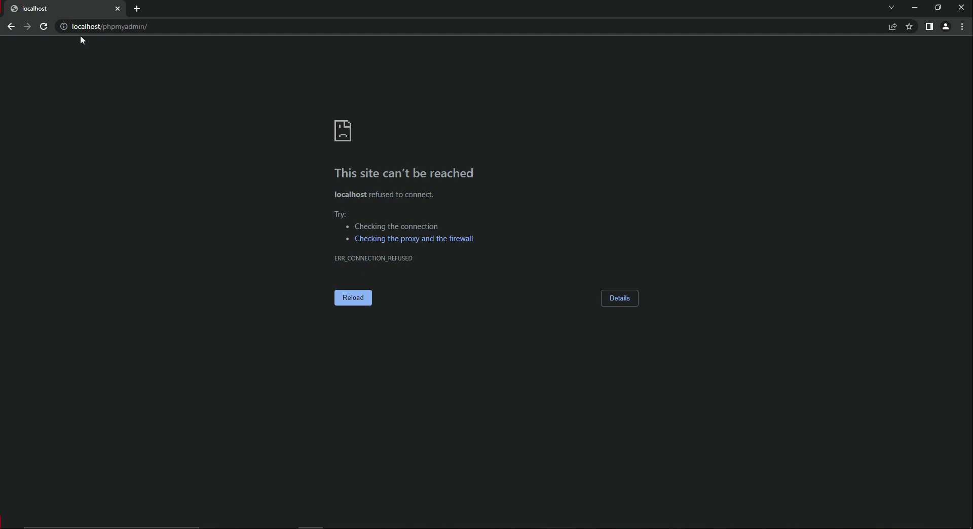
# - Start Apache and MySQL again in the XAMPP Control Panel and reload localhost/phpmyadmin in Chrome
pyautogui.click(335, 527)
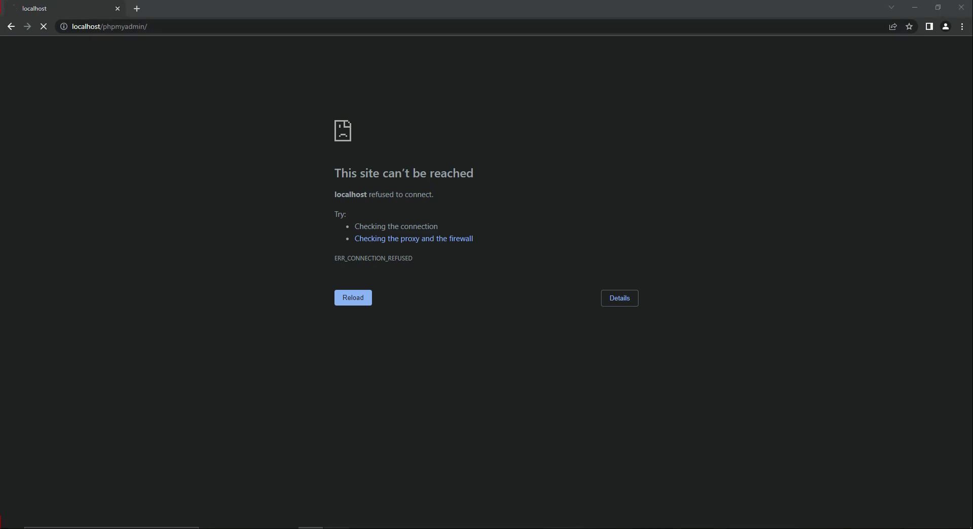
pyautogui.click(437, 190)
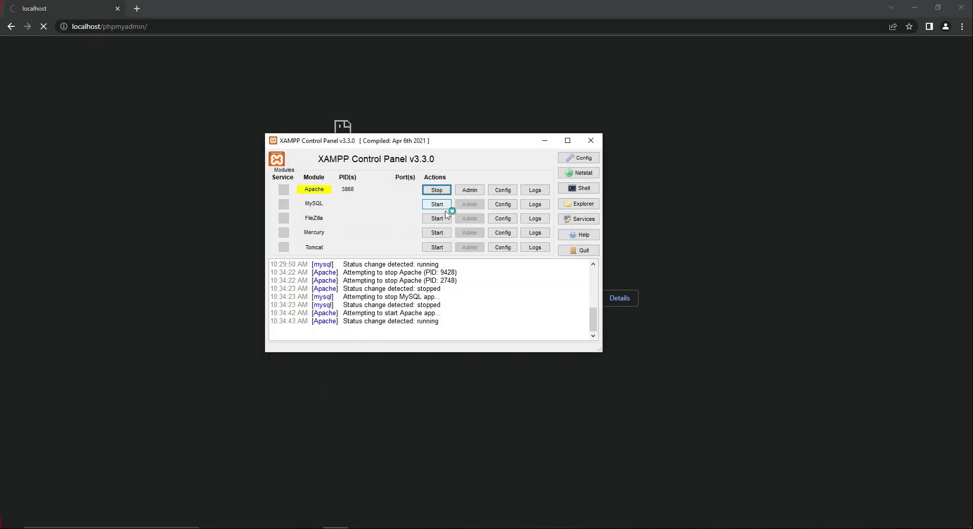
pyautogui.click(437, 204)
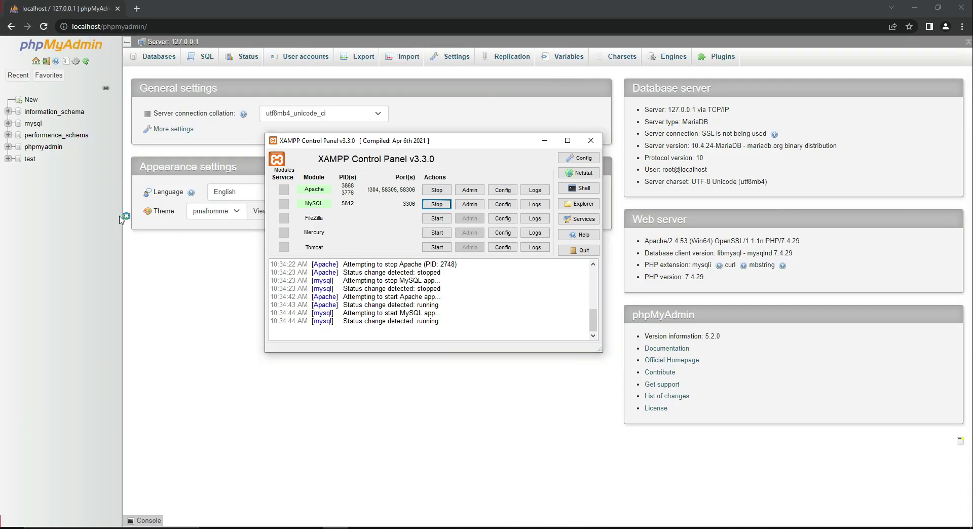
pyautogui.click(205, 20)
pyautogui.press('Return')
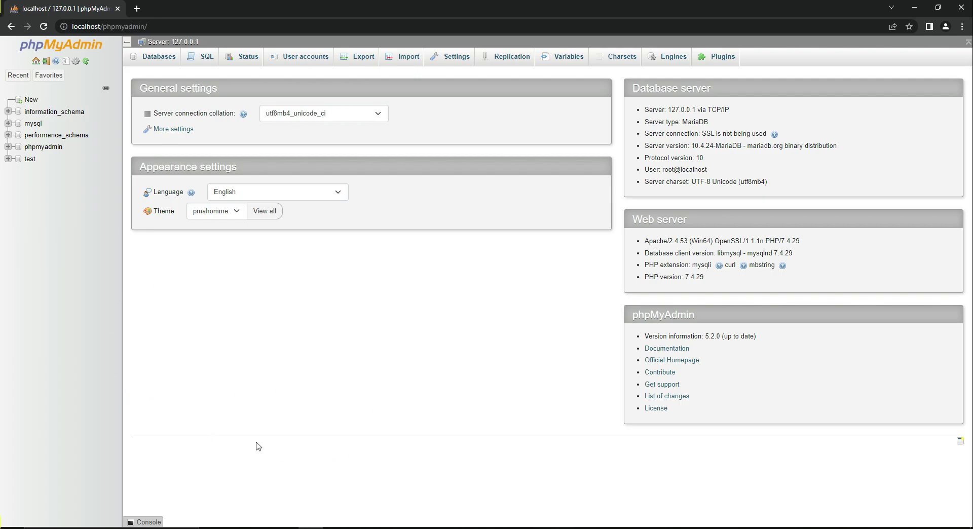
# - Switch to File Explorer and open the htdocs folder inside the xampp folder on Local Disk (C:)
pyautogui.click(264, 528)
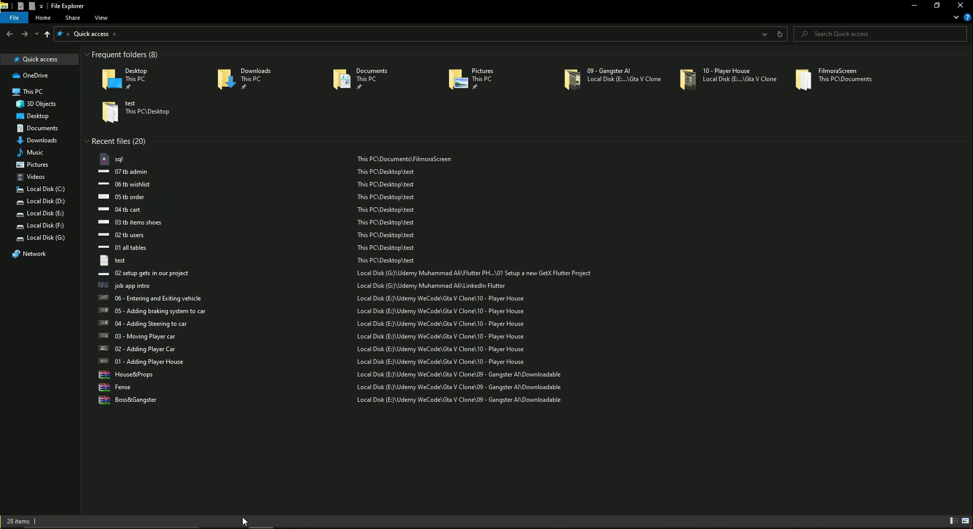
pyautogui.click(31, 93)
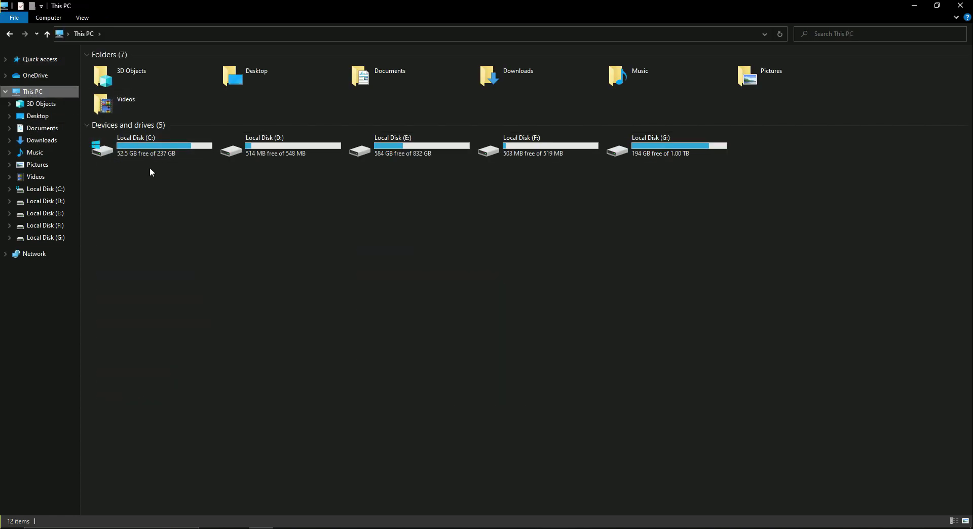
pyautogui.doubleClick(118, 143)
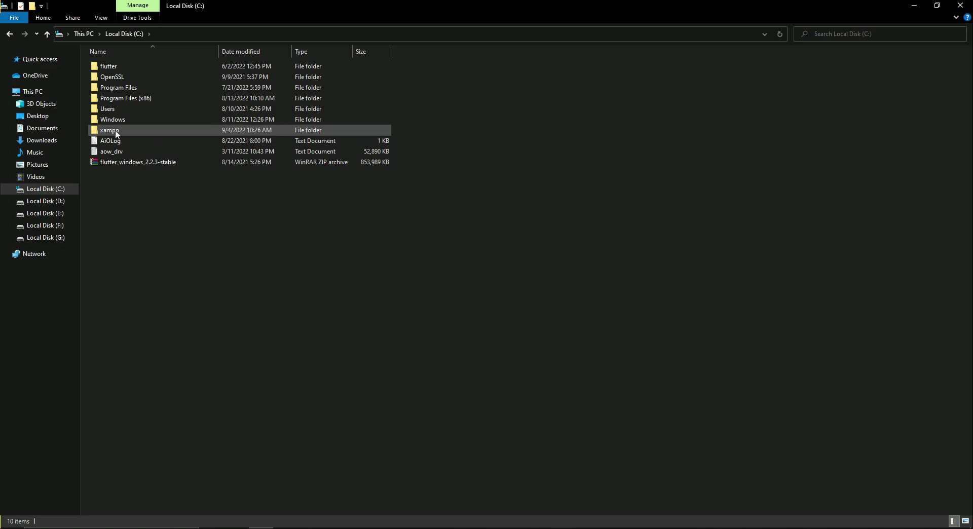
pyautogui.doubleClick(116, 131)
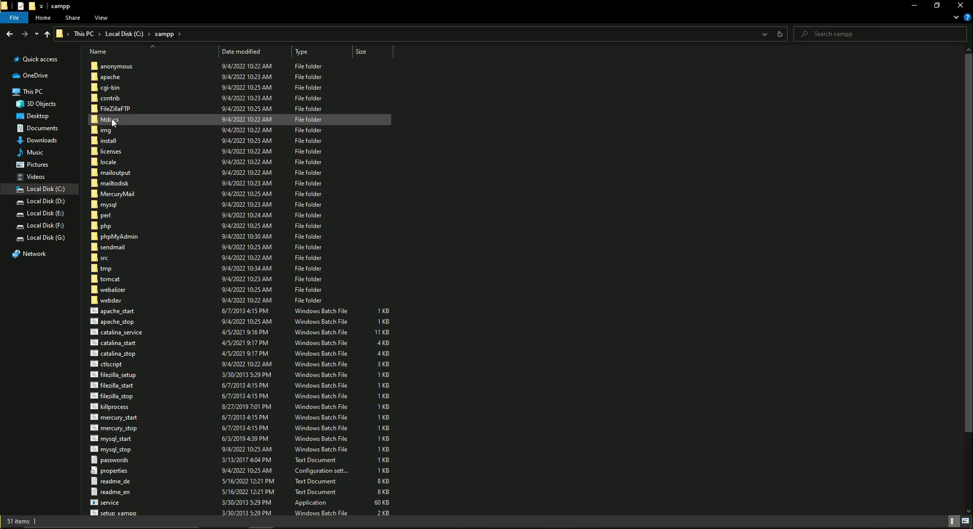
pyautogui.doubleClick(112, 119)
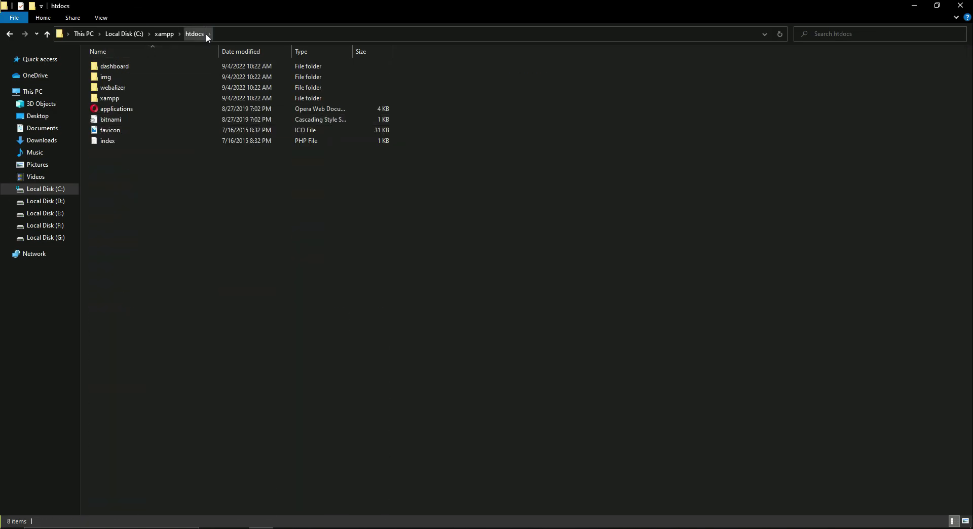
# - Create a folder named clothes_app_testing in htdocs and open it
pyautogui.rightClick(151, 191)
pyautogui.moveTo(260, 351)
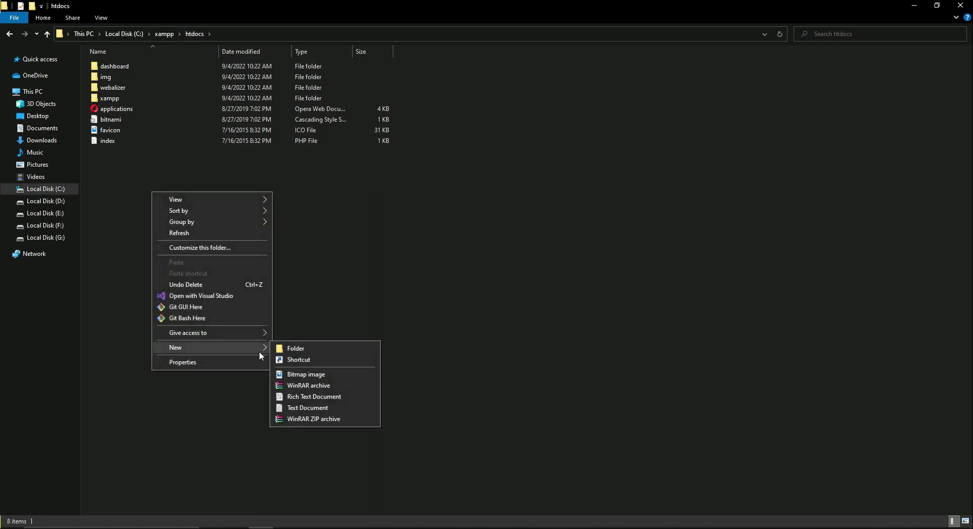
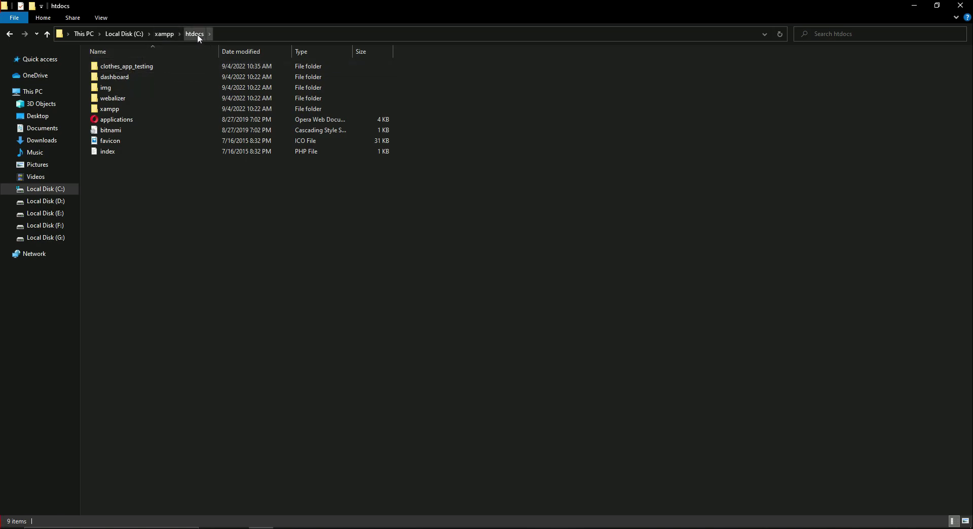
pyautogui.doubleClick(122, 71)
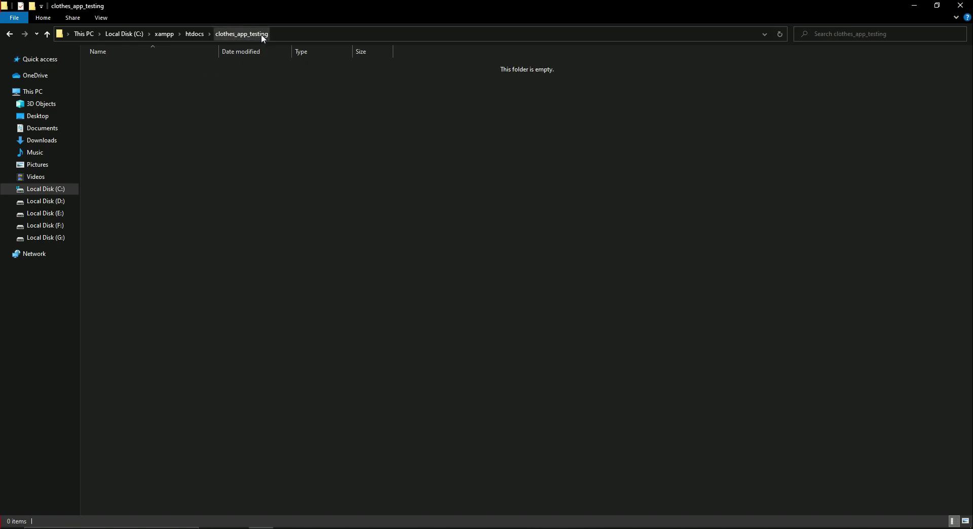
# - Create a new text document named login.php inside the clothes_app_testing folder
pyautogui.rightClick(191, 127)
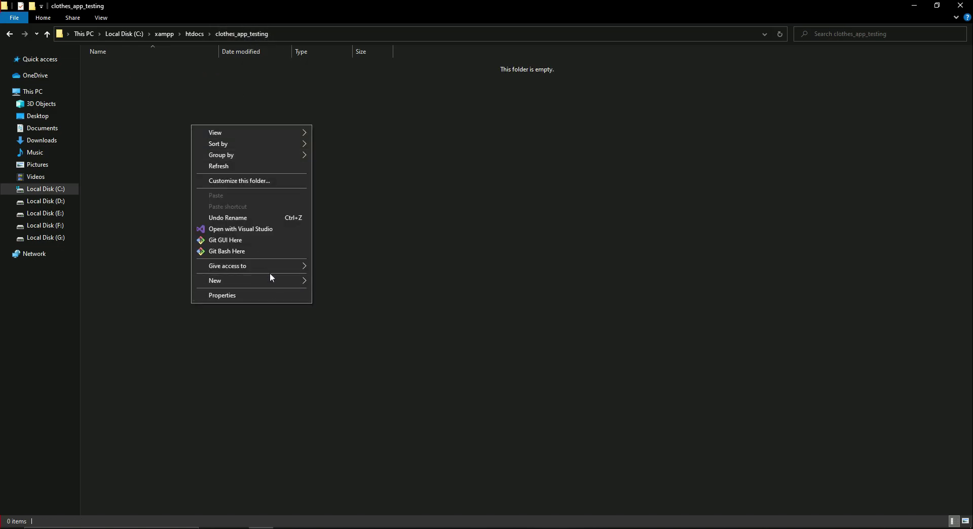
pyautogui.moveTo(280, 282)
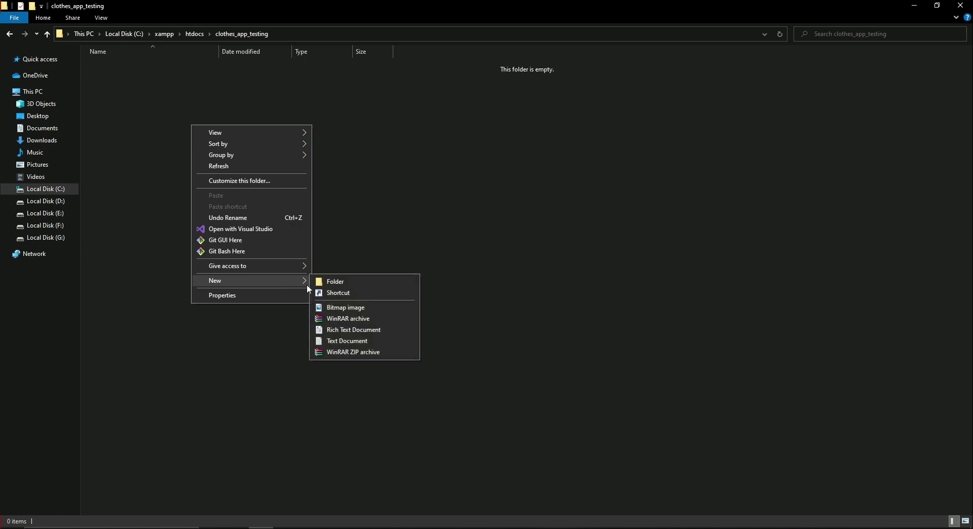
pyautogui.click(360, 339)
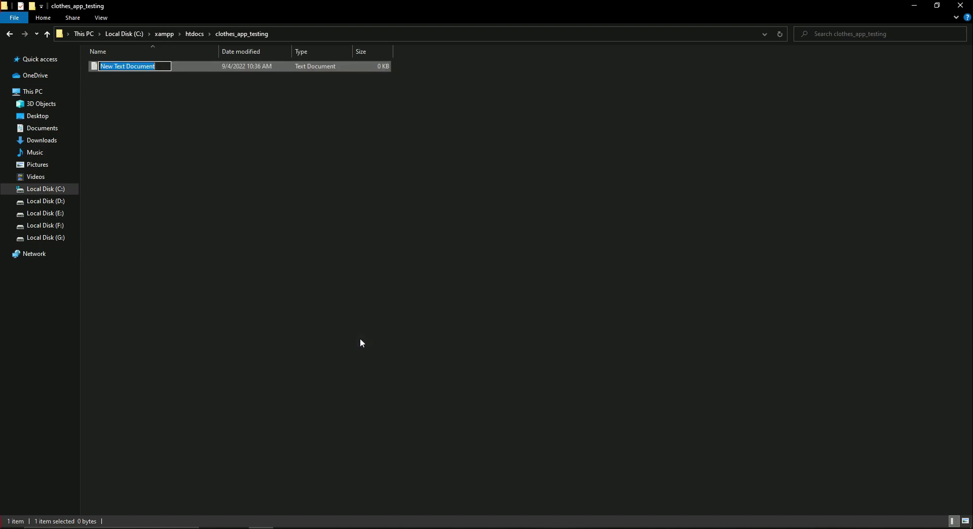
pyautogui.write('login.php')
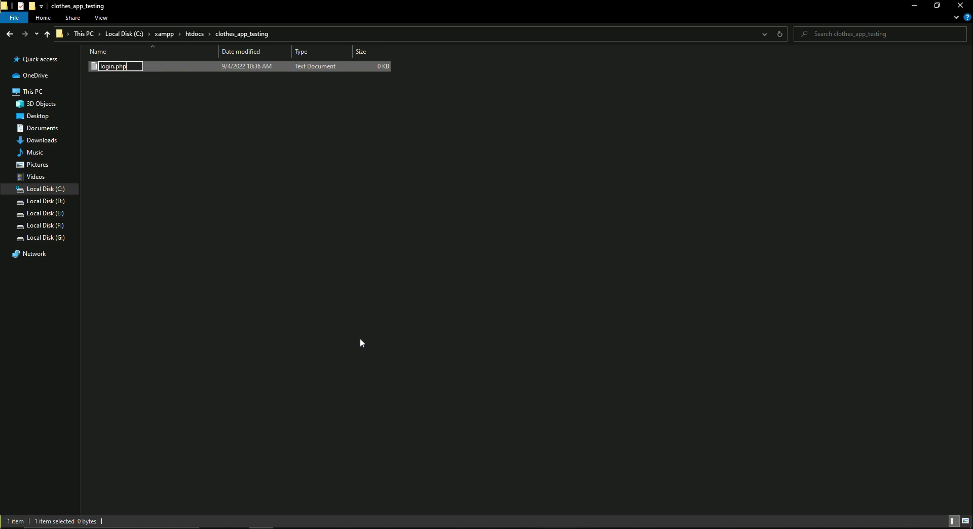
pyautogui.press('Return')
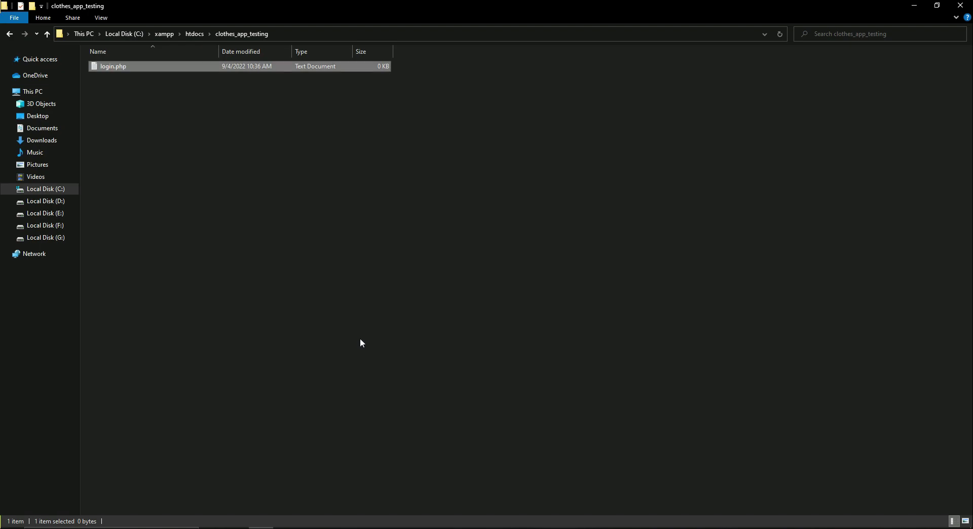
# - Go back to the htdocs folder and delete the clothes_app_testing folder
pyautogui.click(9, 34)
pyautogui.rightClick(121, 66)
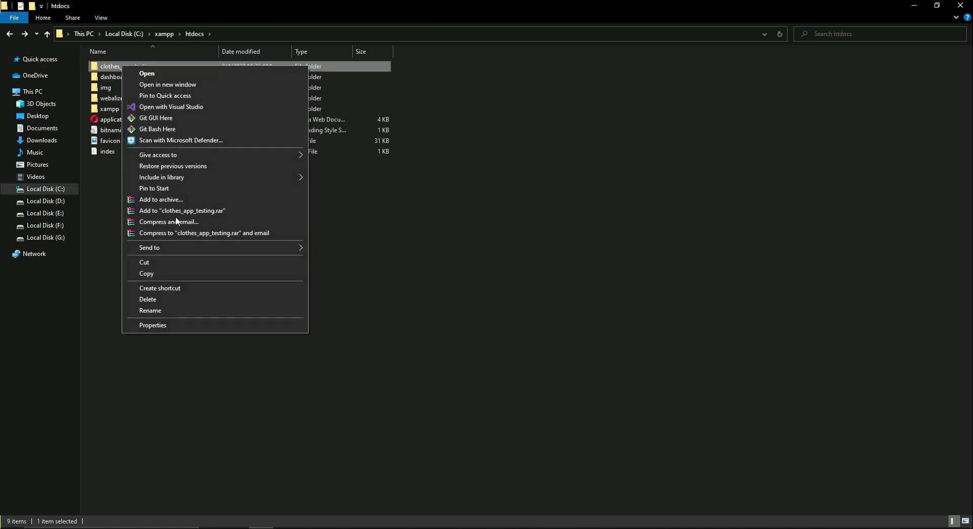
pyautogui.click(175, 302)
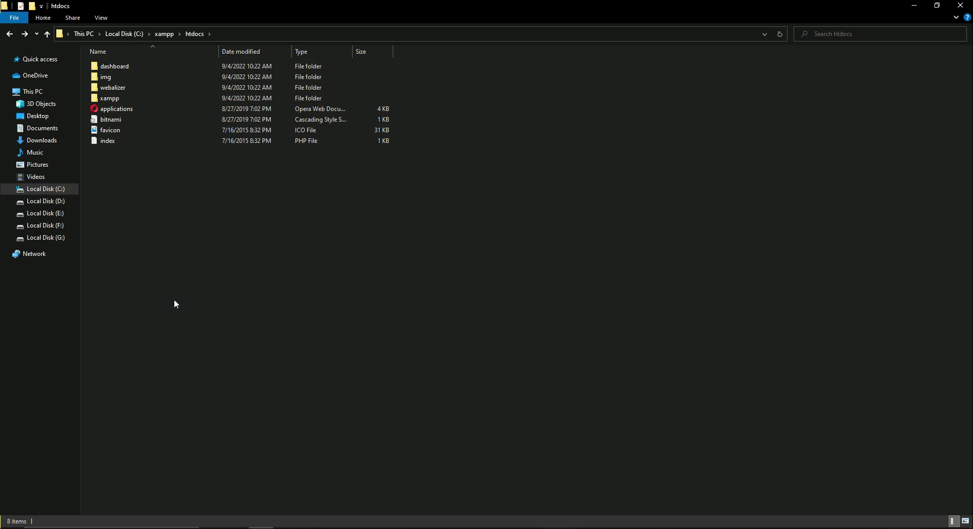
pyautogui.rightClick(187, 251)
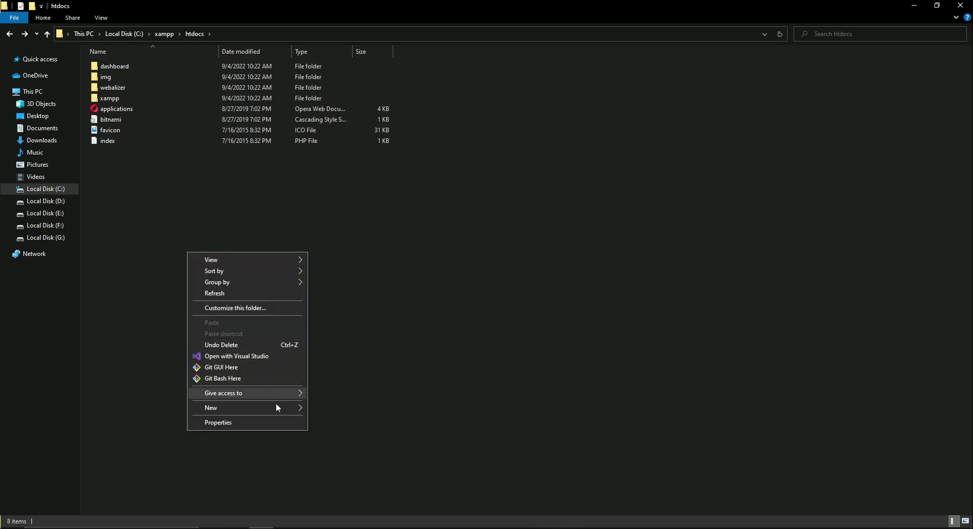
pyautogui.moveTo(281, 412)
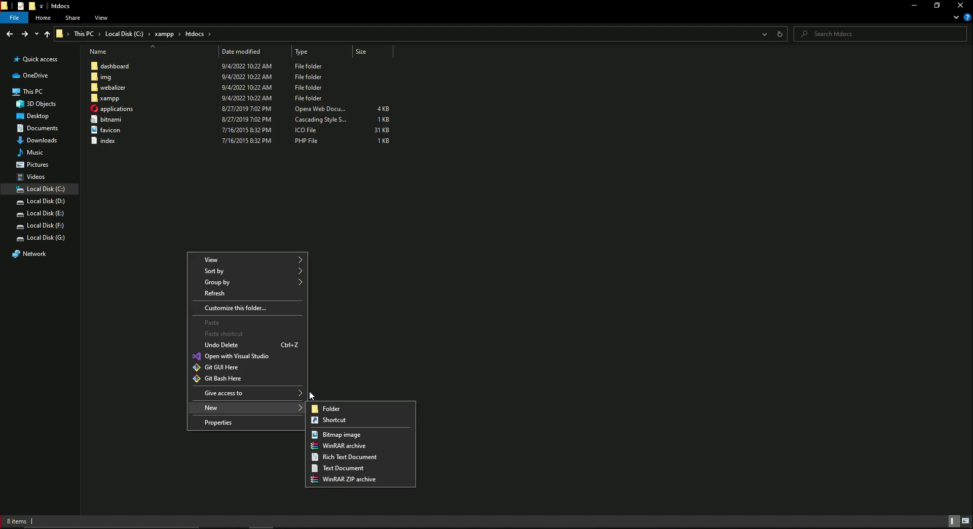
pyautogui.click(359, 255)
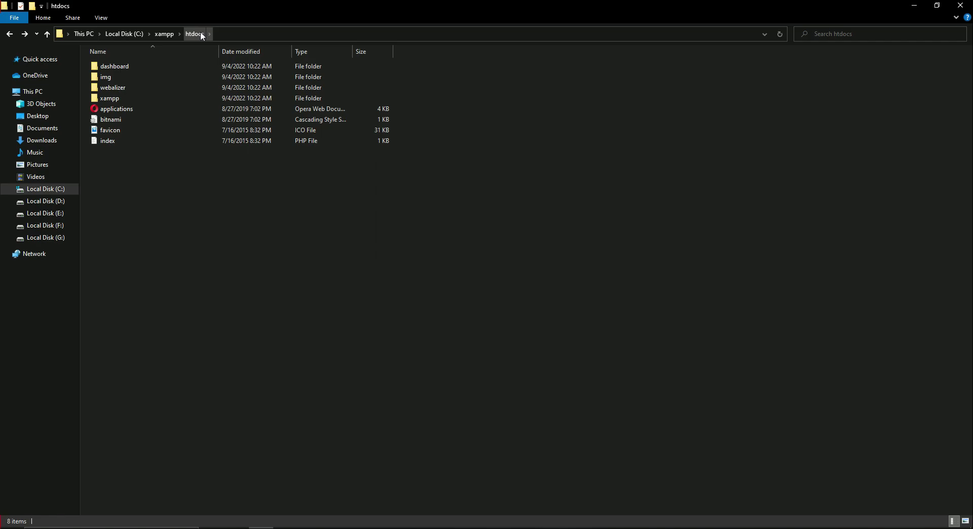
# - Navigate from Local Disk (C:) through the xampp folder to the htdocs folder
pyautogui.click(46, 189)
pyautogui.doubleClick(102, 132)
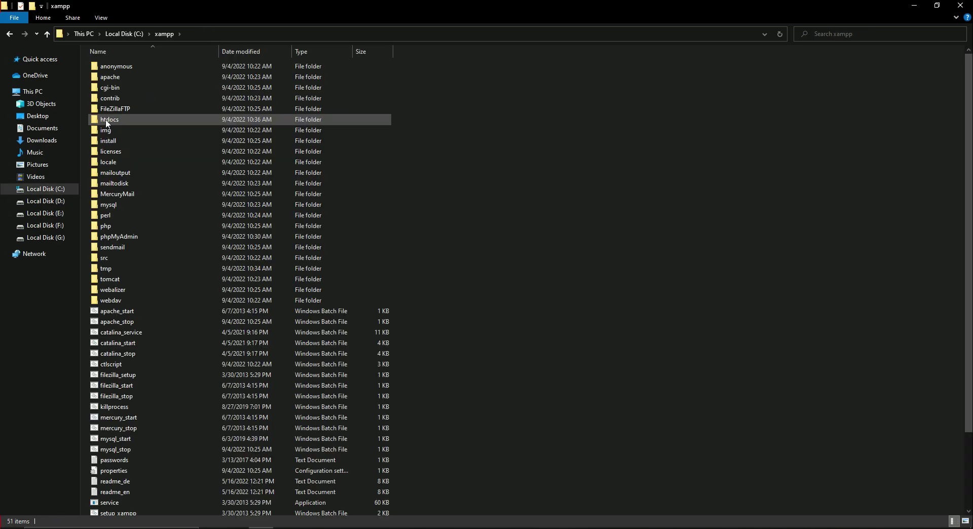
pyautogui.doubleClick(109, 120)
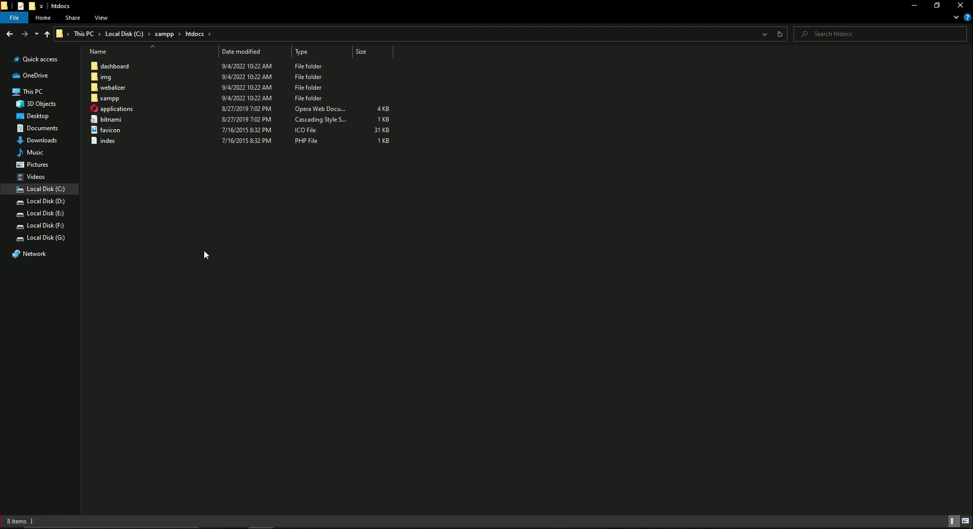
# - Minimize File Explorer and Chrome, stop the Apache and MySQL modules and close the XAMPP Control Panel
pyautogui.click(914, 5)
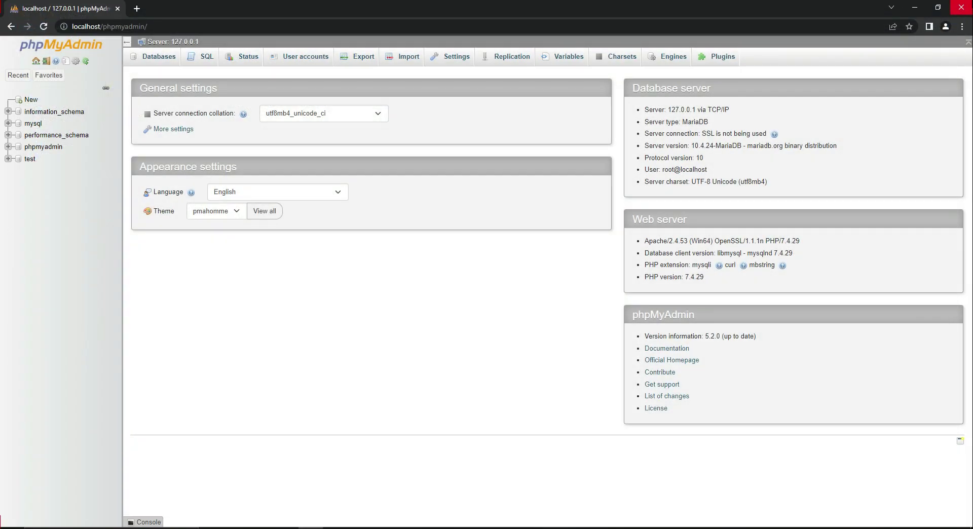
pyautogui.click(915, 8)
pyautogui.click(437, 189)
pyautogui.click(436, 204)
pyautogui.click(588, 141)
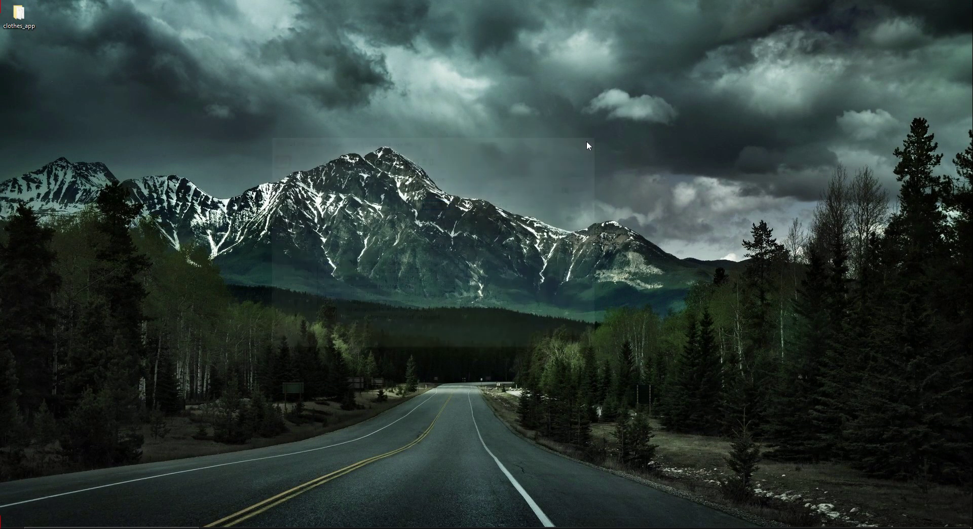